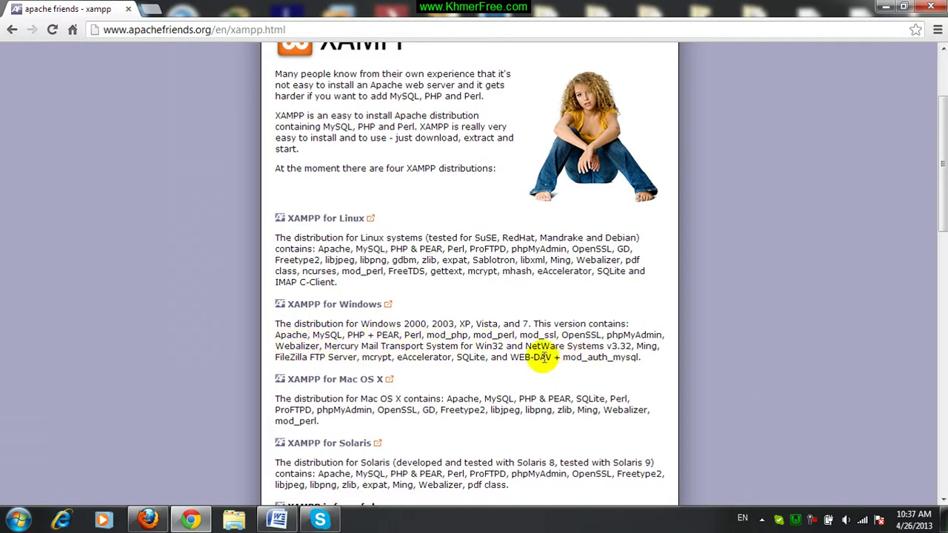
Open the XAMPP for Windows page and follow its SourceForge link to the XAMPP project files, reloading the page.
{"action": "left_click", "coordinate": [335, 309]}
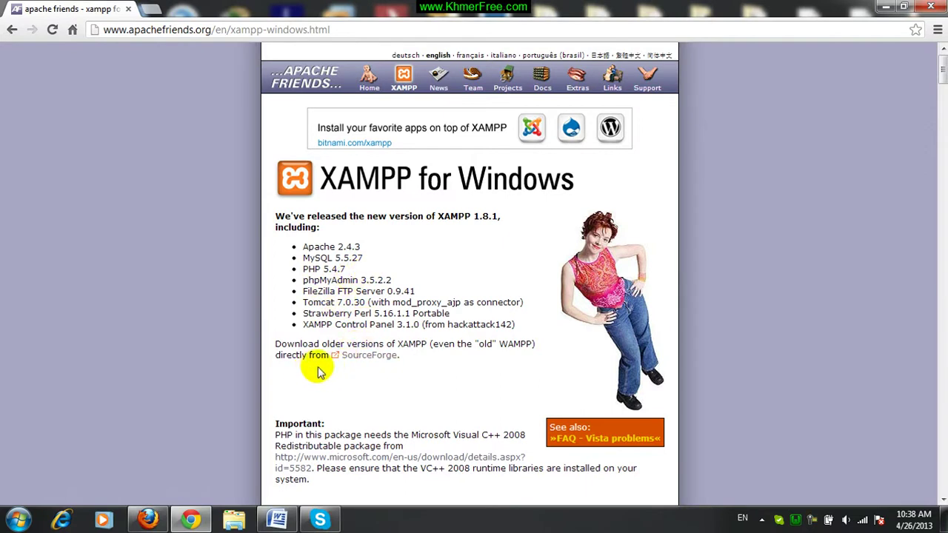
{"action": "left_click", "coordinate": [366, 358]}
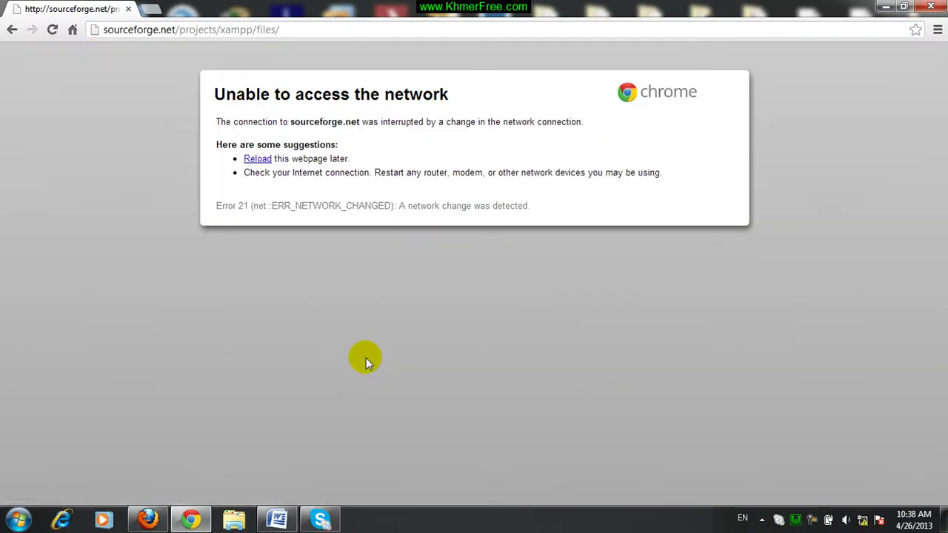
{"action": "left_click", "coordinate": [283, 32]}
{"action": "key", "text": "Return"}
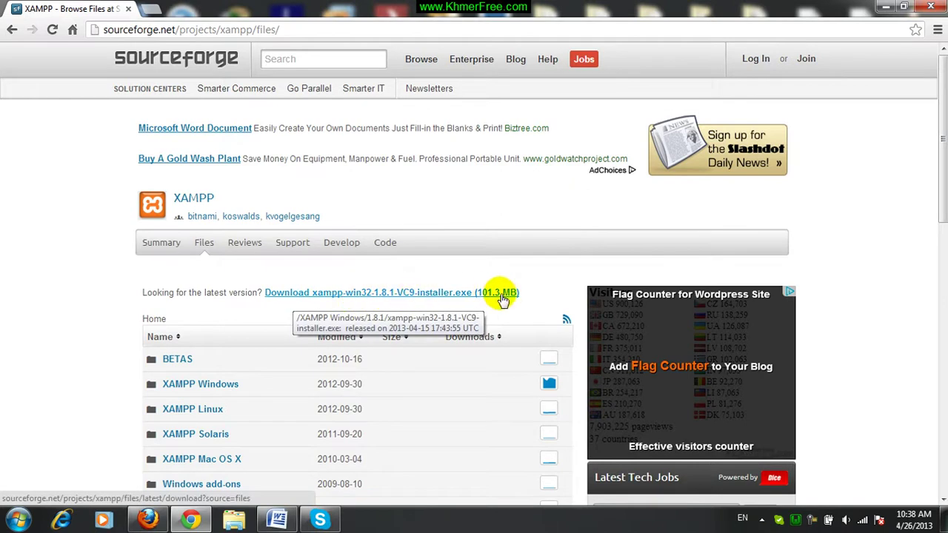
Download xampp-win32-1.8.1-VC9-installer.exe from SourceForge, close the browser and open the folder containing the file.
{"action": "left_click", "coordinate": [389, 293]}
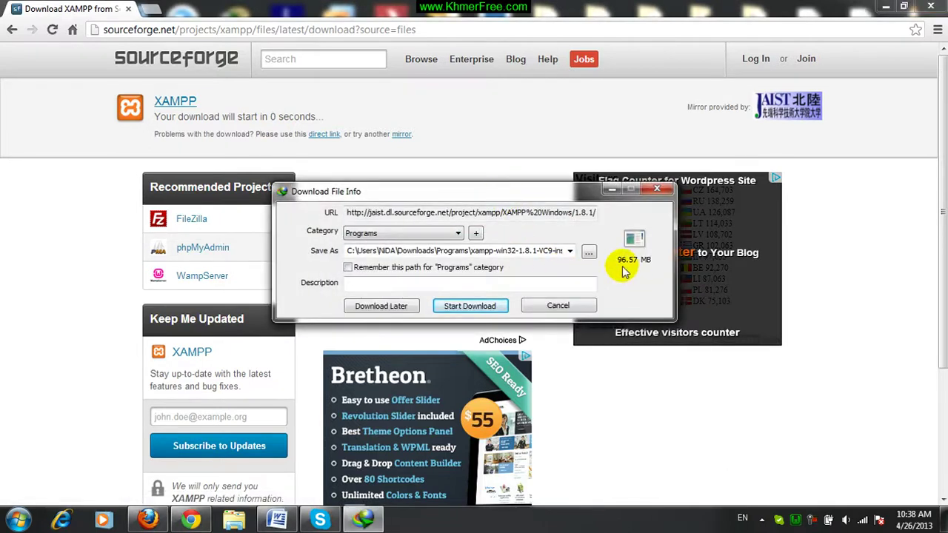
{"action": "left_click", "coordinate": [470, 306]}
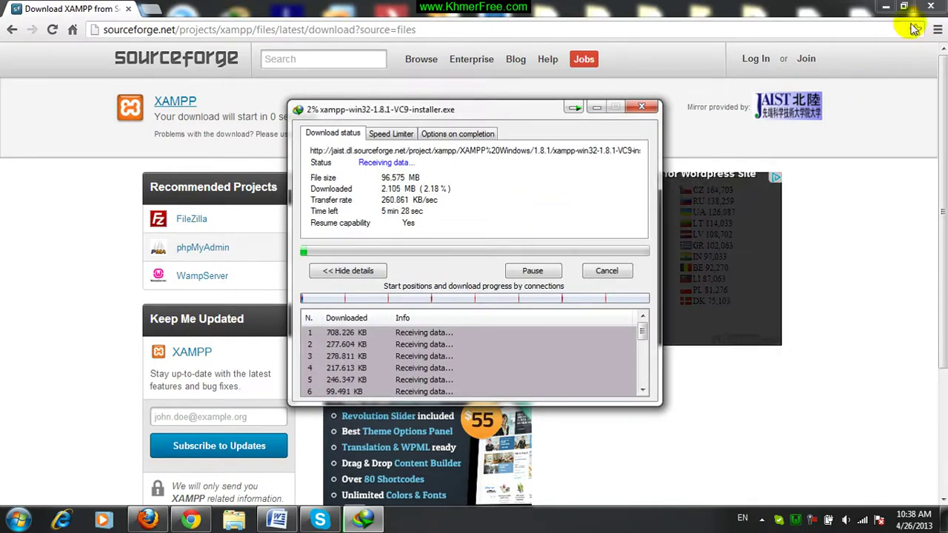
{"action": "left_click", "coordinate": [932, 9]}
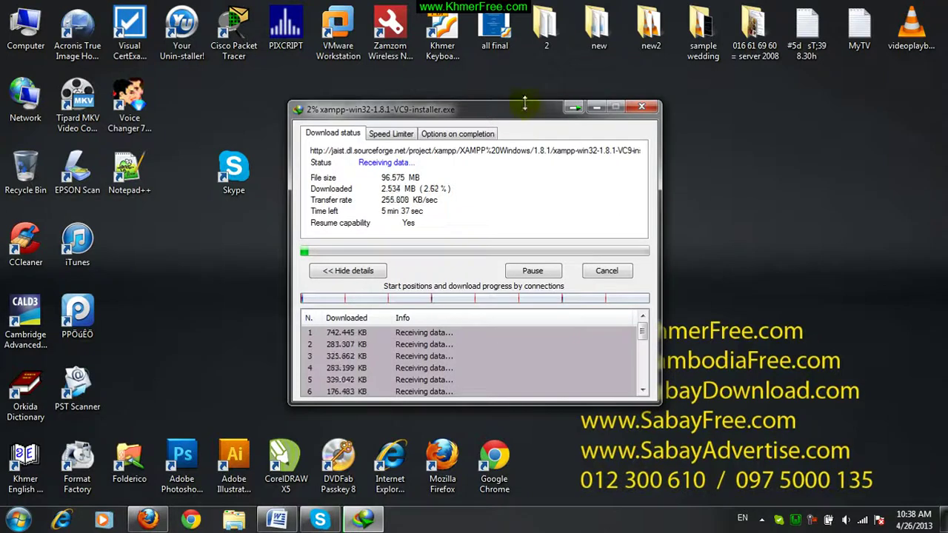
{"action": "left_click_drag", "start_coordinate": [513, 118], "coordinate": [368, 113]}
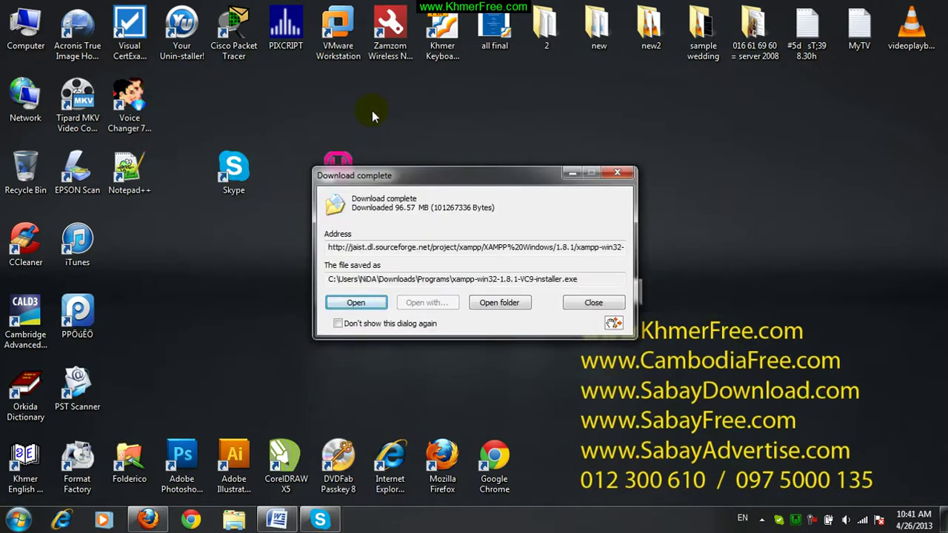
{"action": "left_click", "coordinate": [497, 305]}
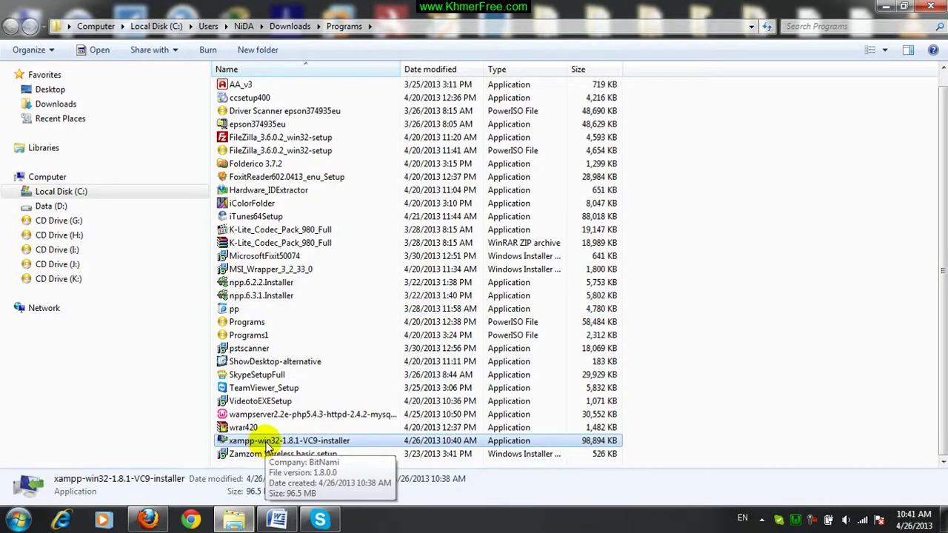
{"action": "left_click", "coordinate": [886, 6]}
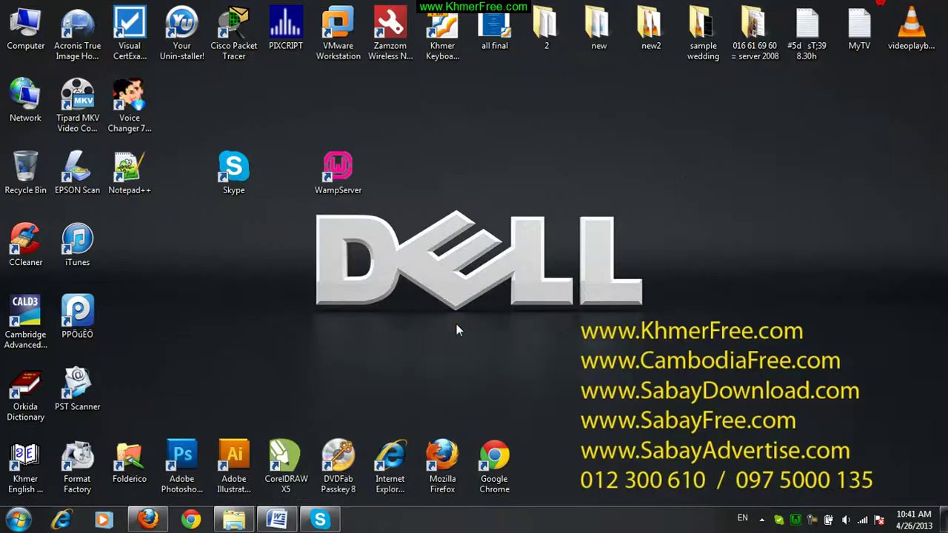
Review the Word notes on installing a web server, comparing the Wamp Server and Xampp headings.
{"action": "left_click", "coordinate": [340, 189]}
{"action": "left_click", "coordinate": [282, 517]}
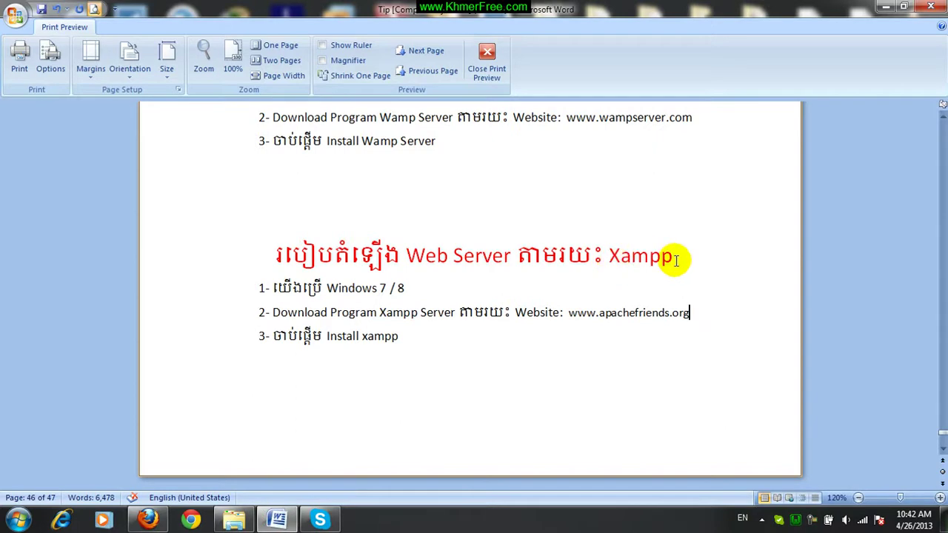
{"action": "scroll", "coordinate": [676, 261], "scroll_direction": "up", "scroll_amount": 2}
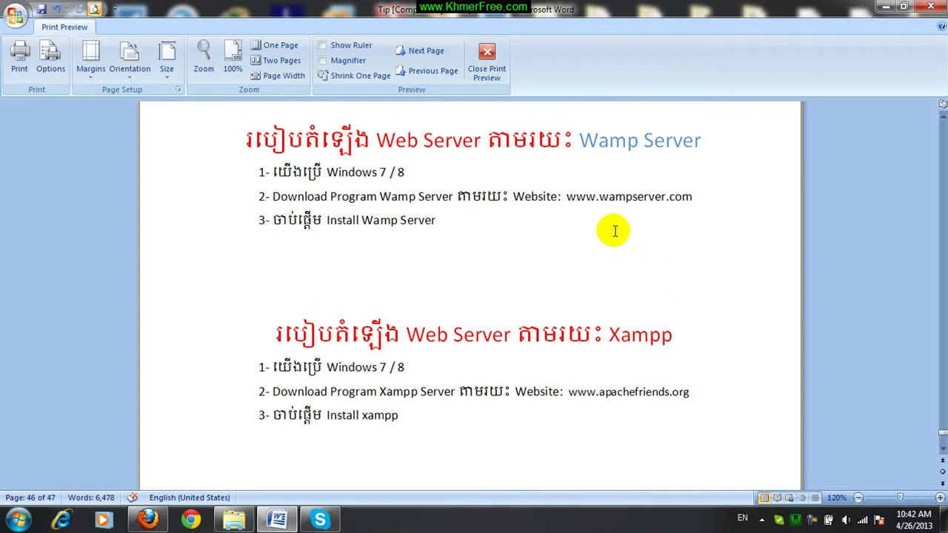
{"action": "left_click_drag", "start_coordinate": [580, 141], "coordinate": [701, 142]}
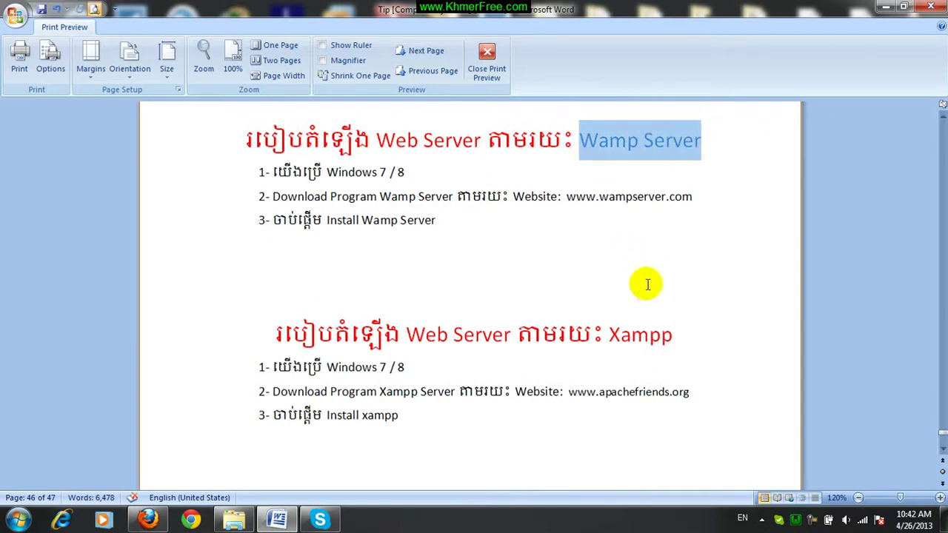
{"action": "left_click_drag", "start_coordinate": [612, 337], "coordinate": [659, 339]}
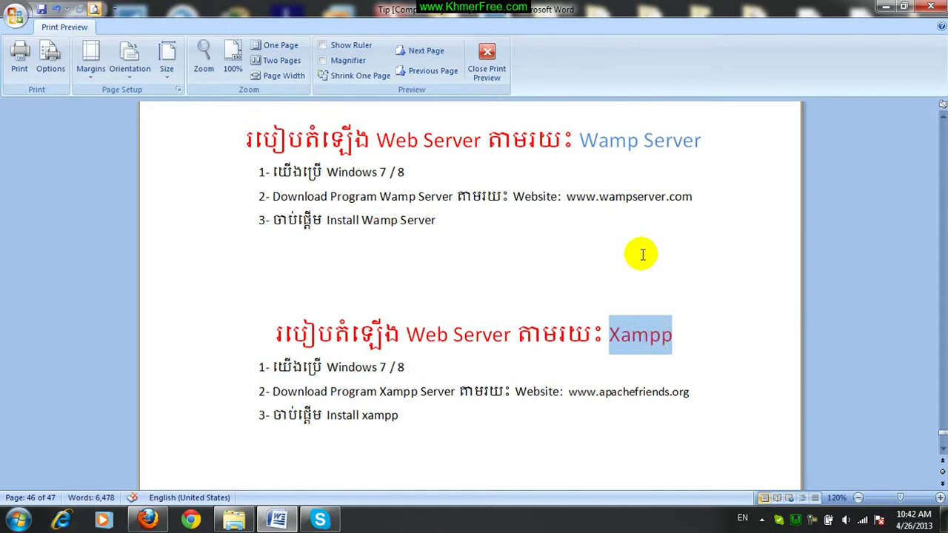
{"action": "left_click_drag", "start_coordinate": [580, 141], "coordinate": [682, 144]}
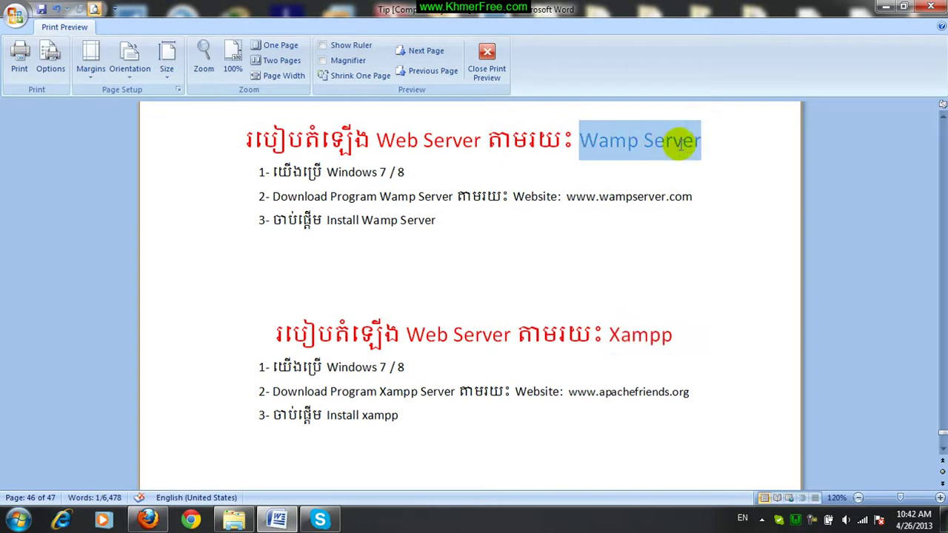
{"action": "double_click", "coordinate": [640, 342]}
{"action": "left_click_drag", "start_coordinate": [642, 340], "coordinate": [673, 306]}
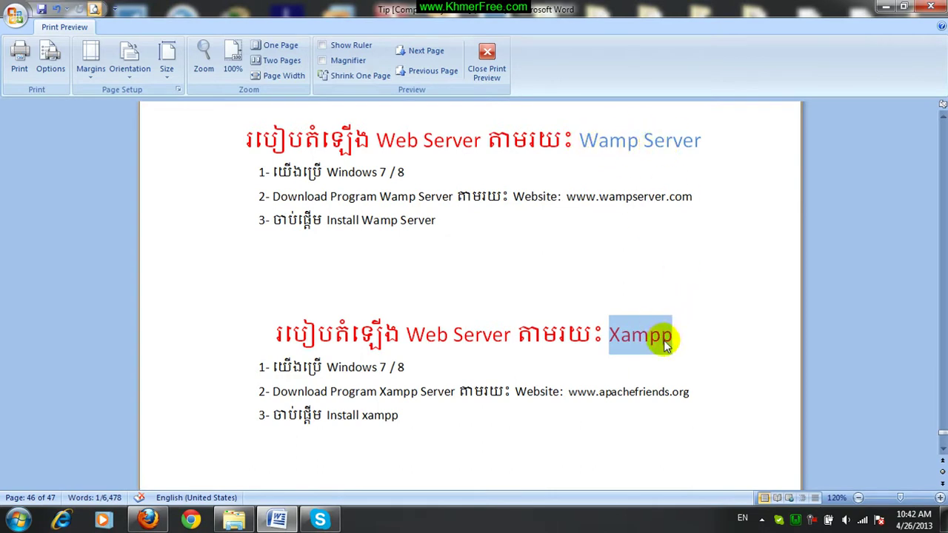
{"action": "left_click_drag", "start_coordinate": [666, 346], "coordinate": [665, 339]}
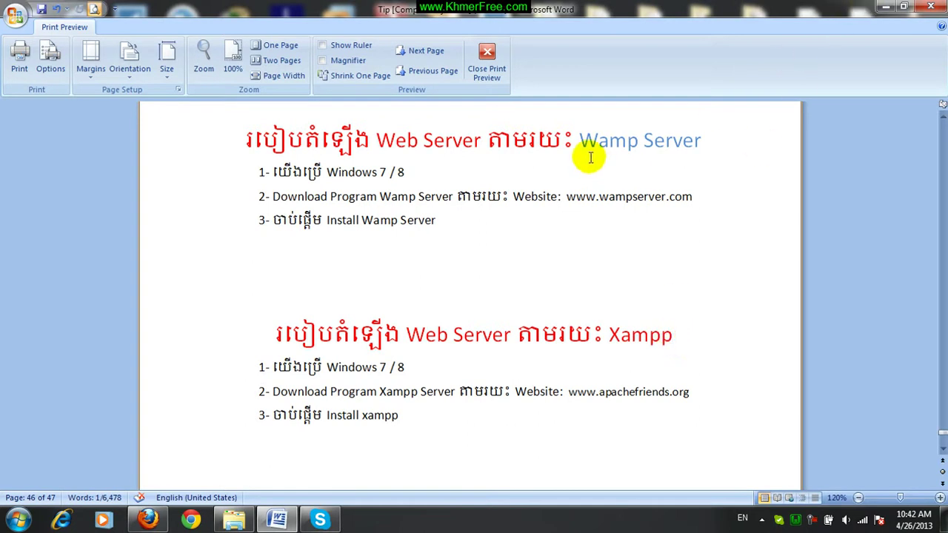
{"action": "left_click", "coordinate": [883, 8]}
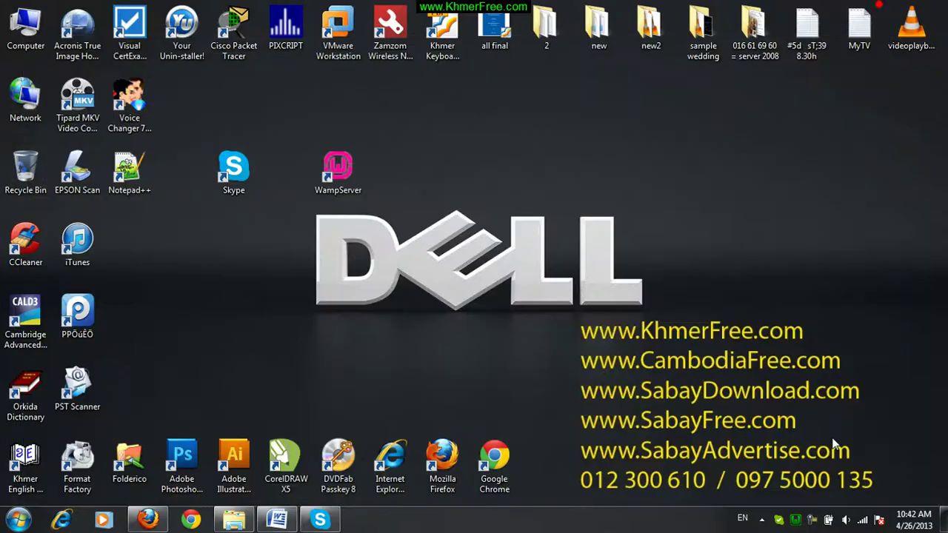
Stop all WampServer services and run xampp-win32-1.8.1-VC9-installer from the Programs downloads folder.
{"action": "left_click", "coordinate": [795, 522]}
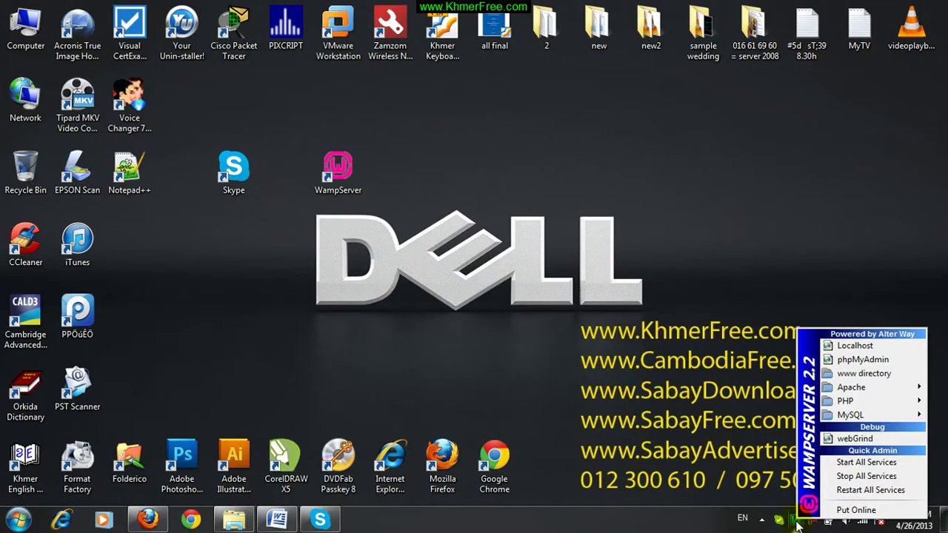
{"action": "left_click", "coordinate": [850, 478]}
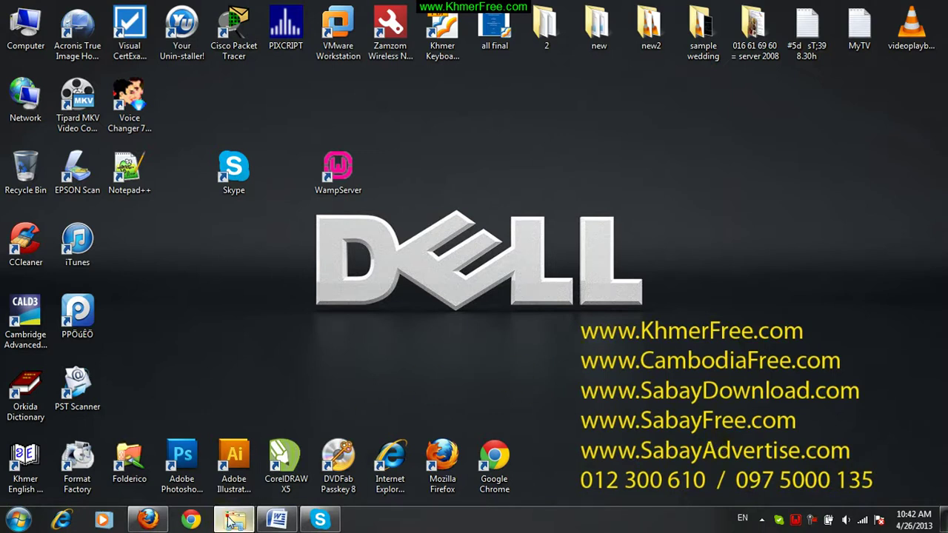
{"action": "left_click", "coordinate": [245, 385]}
{"action": "double_click", "coordinate": [249, 443]}
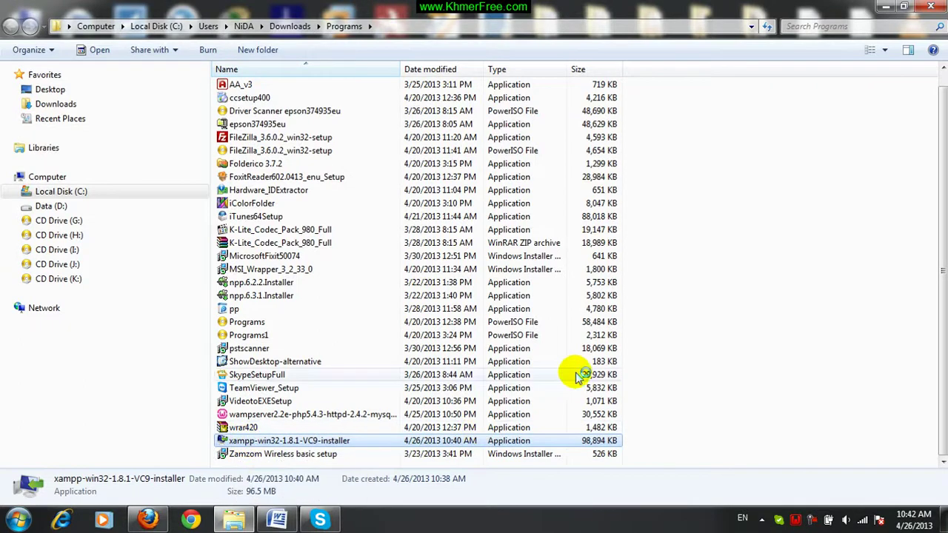
{"action": "left_click", "coordinate": [886, 6]}
{"action": "left_click", "coordinate": [712, 195]}
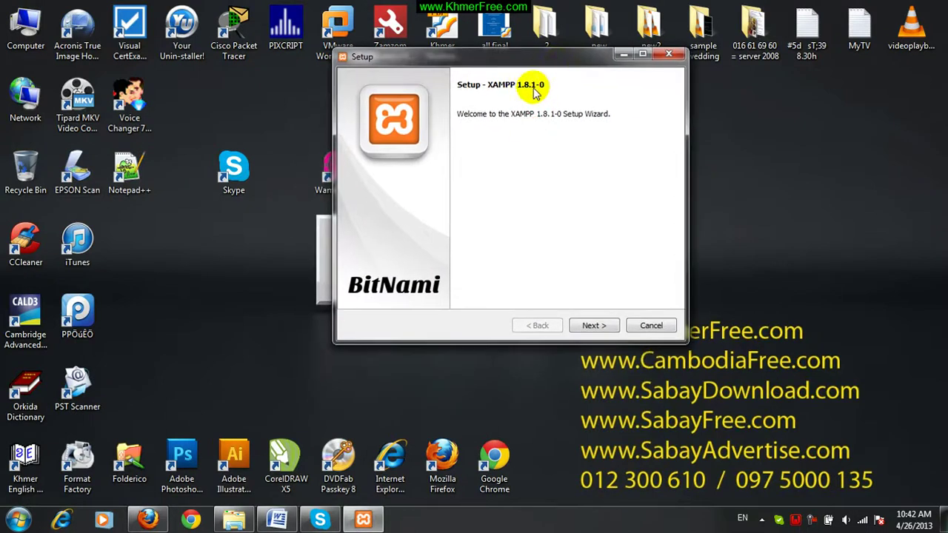
Install XAMPP 1.8.1-0 with all components into D:\xampp, keeping the BitNami information and Control Panel launch options enabled.
{"action": "left_click", "coordinate": [595, 326]}
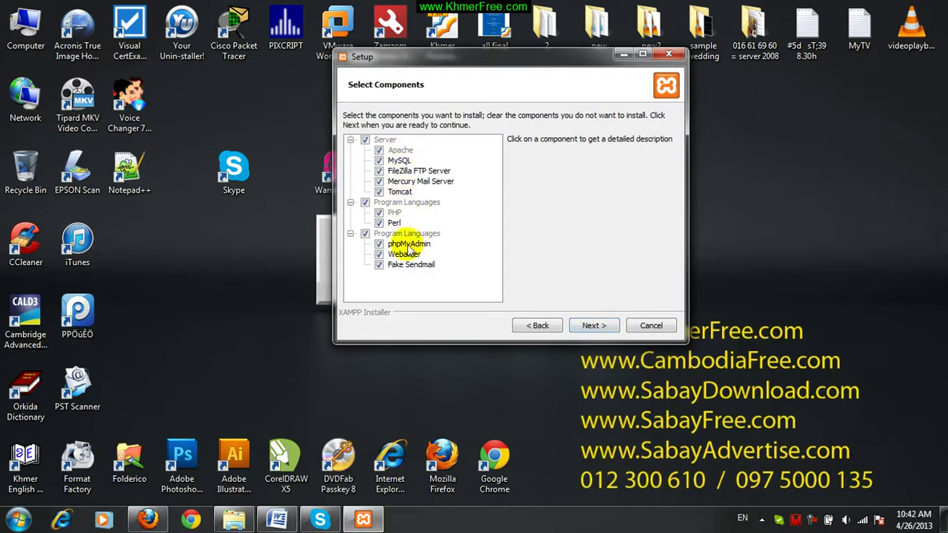
{"action": "left_click", "coordinate": [597, 326]}
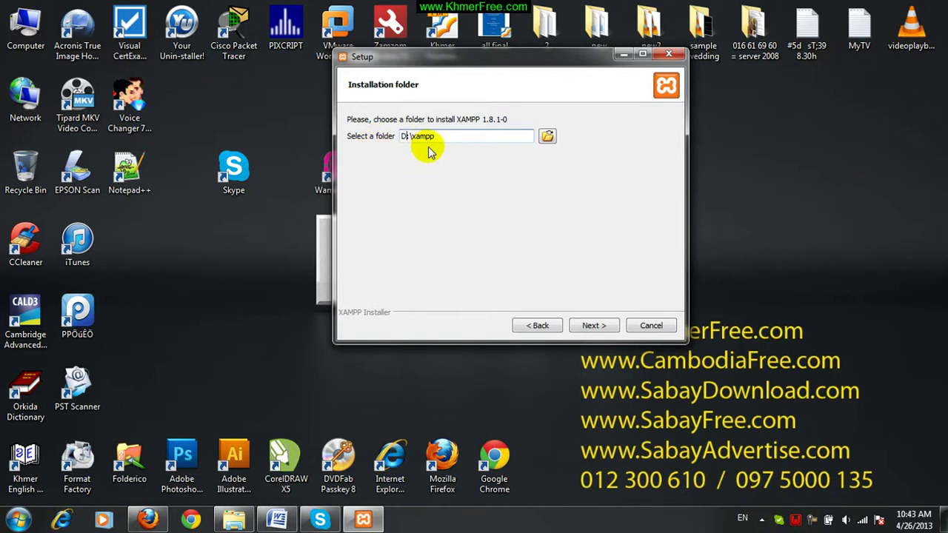
{"action": "left_click", "coordinate": [597, 326]}
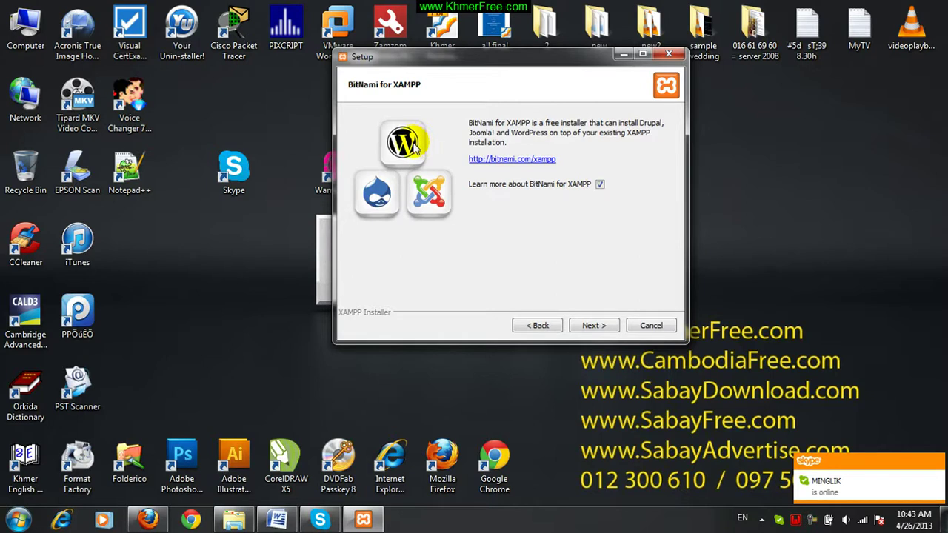
{"action": "left_click", "coordinate": [593, 326]}
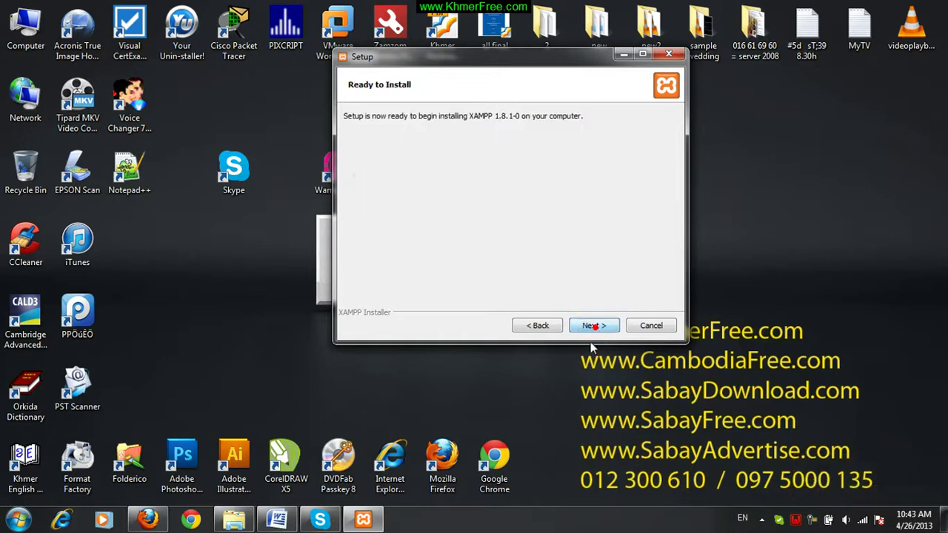
{"action": "left_click", "coordinate": [597, 329]}
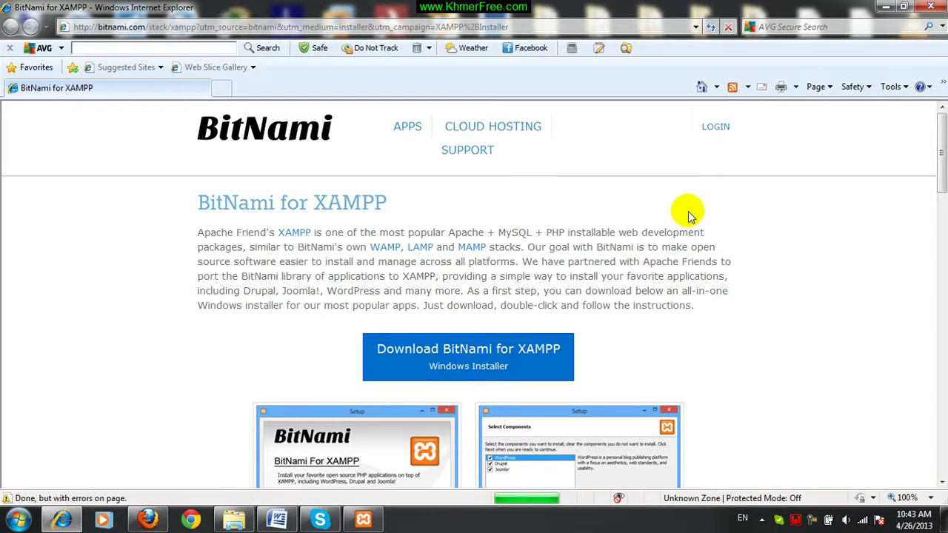
{"action": "left_click_drag", "start_coordinate": [937, 143], "coordinate": [938, 178]}
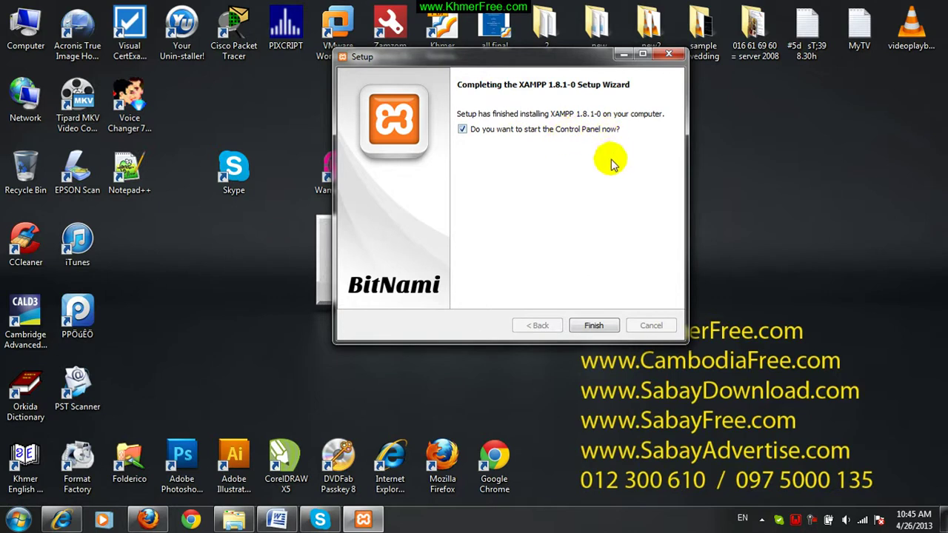
{"action": "left_click", "coordinate": [594, 326]}
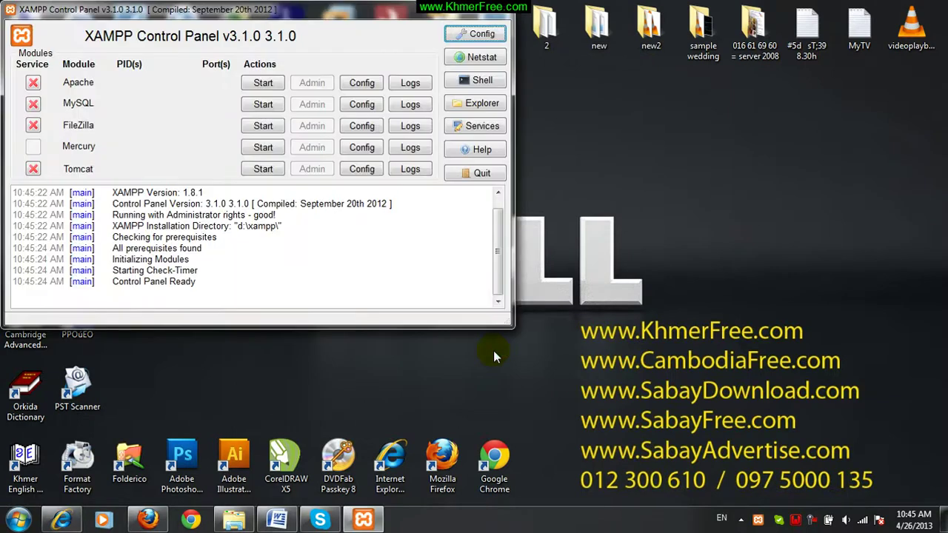
Start the Apache and MySQL modules in the XAMPP Control Panel.
{"action": "left_click_drag", "start_coordinate": [304, 18], "coordinate": [499, 102]}
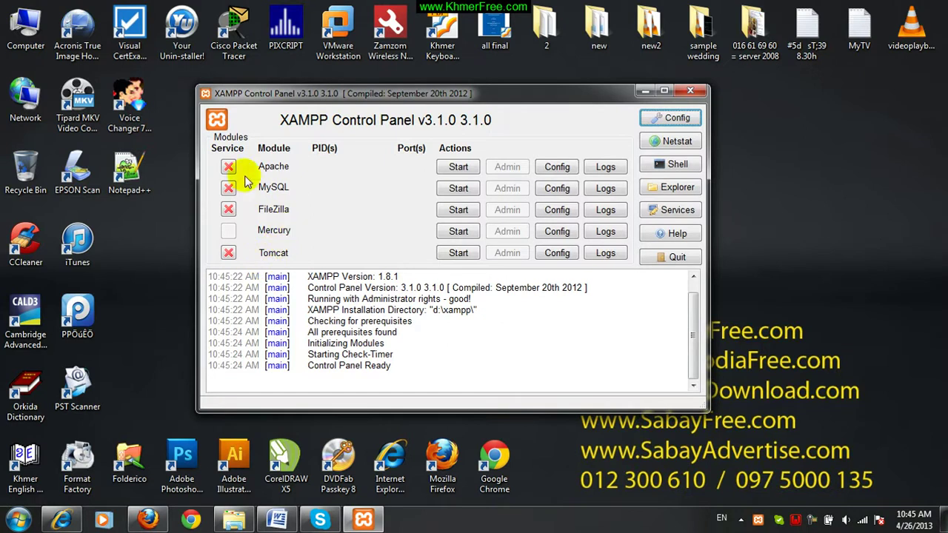
{"action": "left_click", "coordinate": [455, 167]}
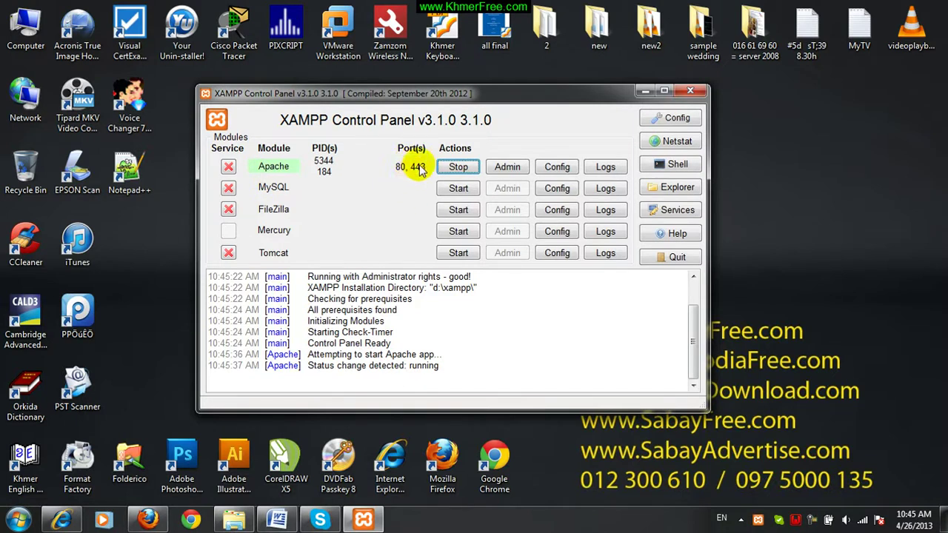
{"action": "left_click_drag", "start_coordinate": [423, 96], "coordinate": [518, 104]}
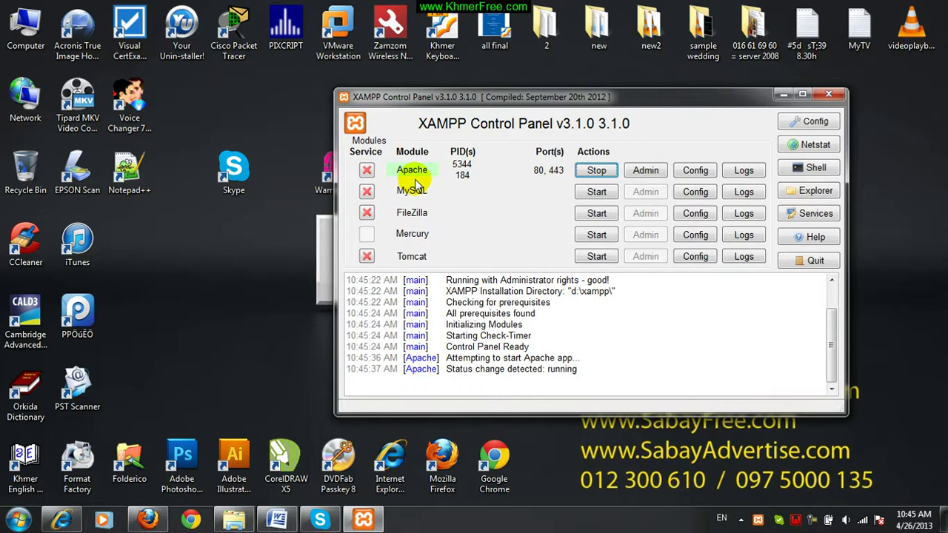
{"action": "left_click_drag", "start_coordinate": [354, 96], "coordinate": [414, 76]}
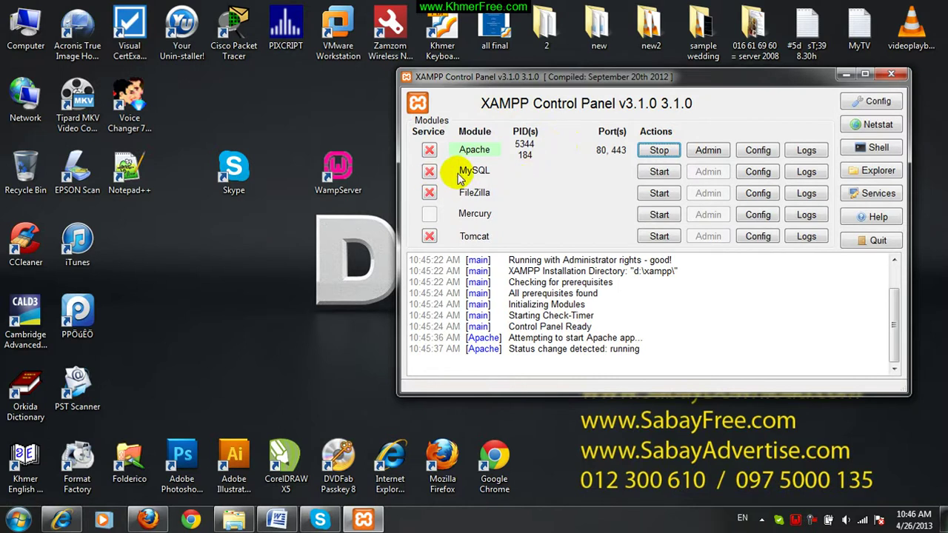
{"action": "left_click", "coordinate": [643, 172]}
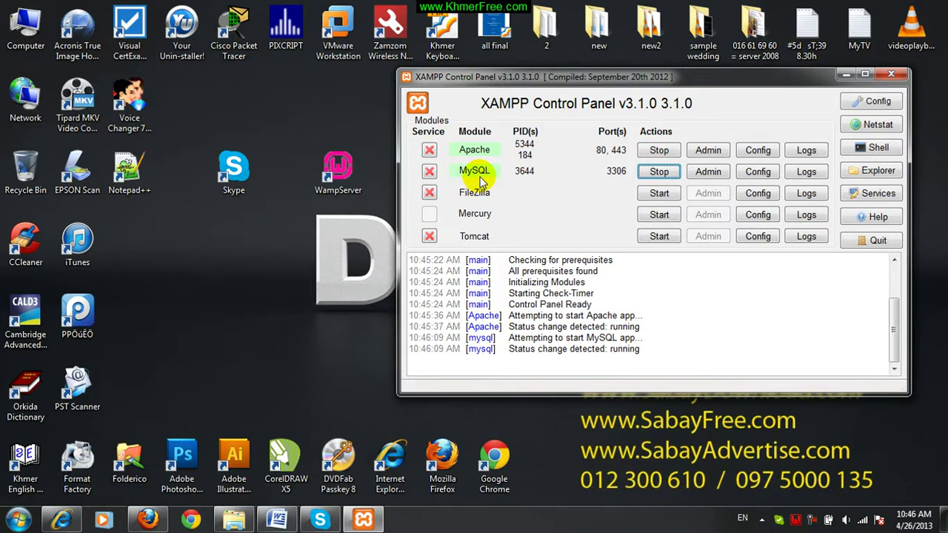
Open Google Chrome and load the local web server page at //localhost.
{"action": "left_click", "coordinate": [191, 511]}
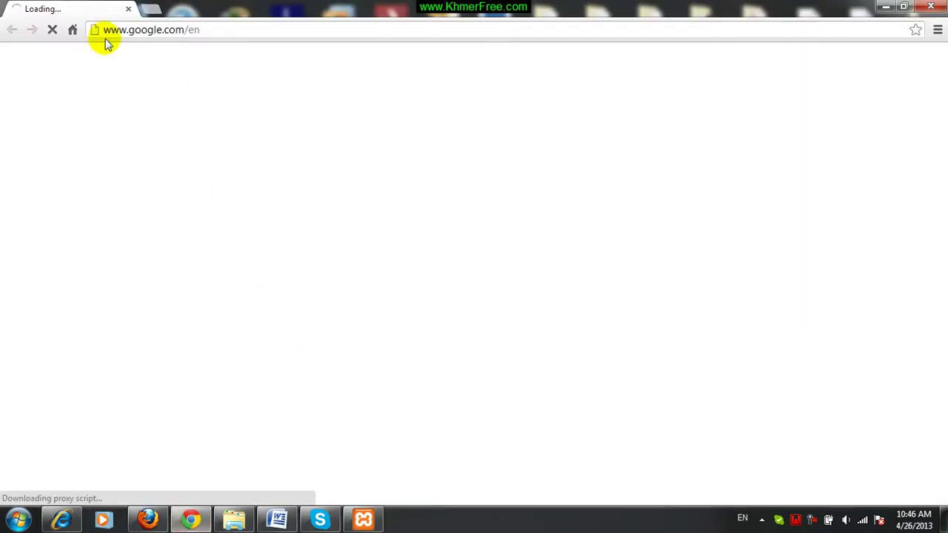
{"action": "left_click", "coordinate": [53, 30]}
{"action": "left_click", "coordinate": [140, 10]}
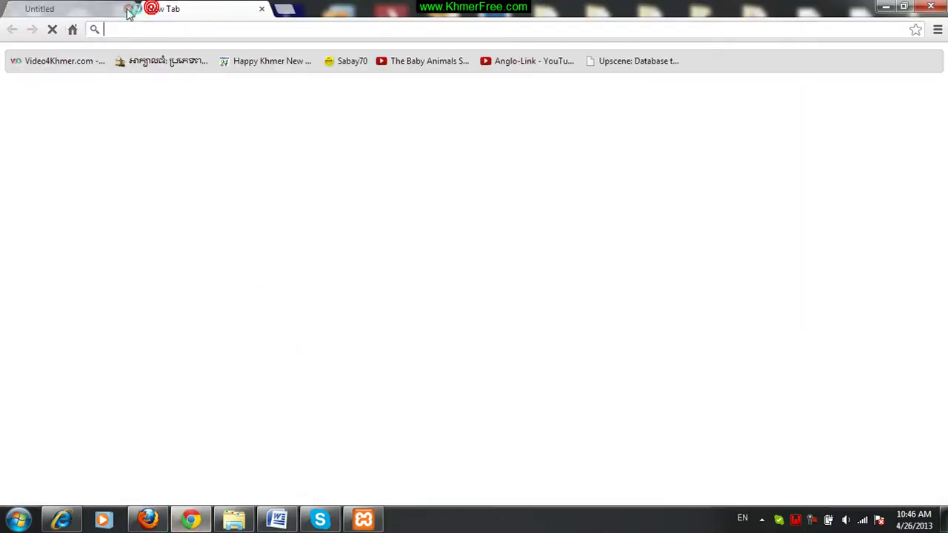
{"action": "left_click", "coordinate": [128, 9]}
{"action": "left_click", "coordinate": [174, 31]}
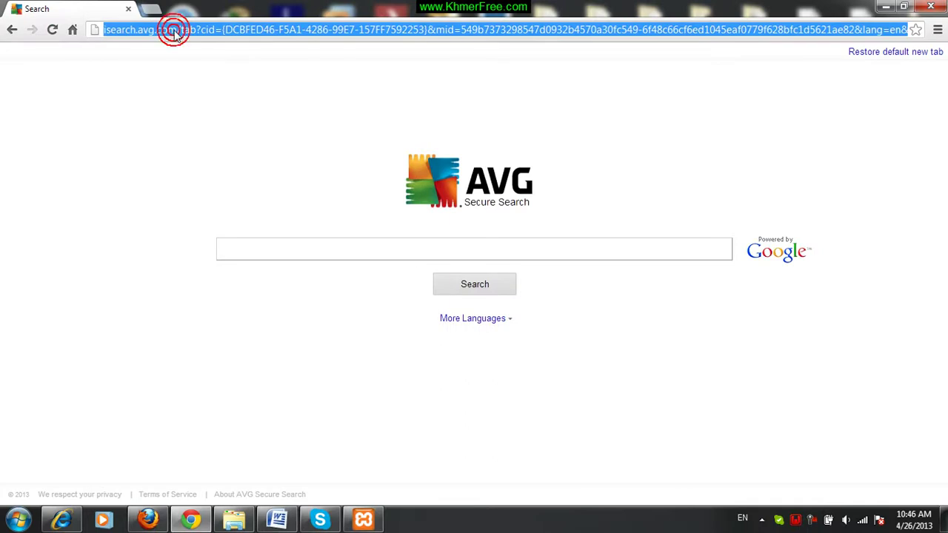
{"action": "type", "text": "//locl"}
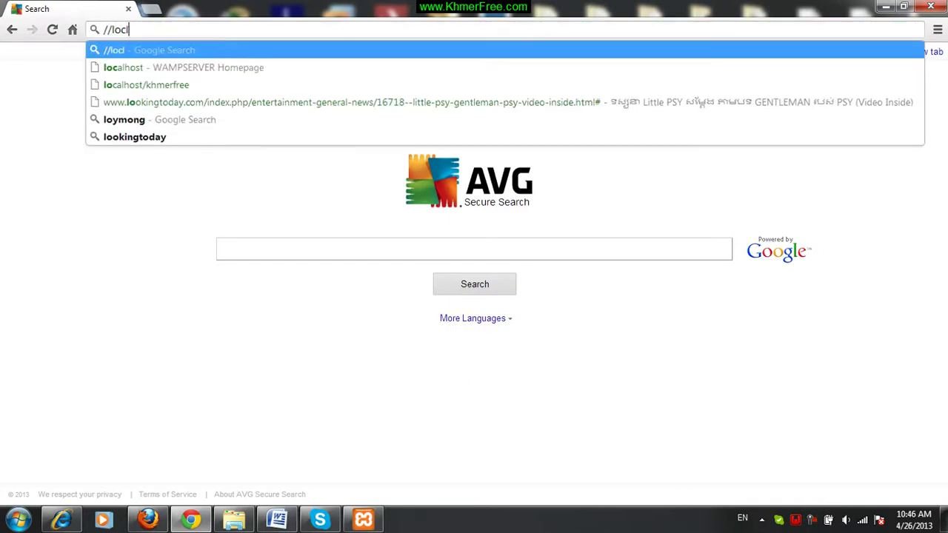
{"action": "key", "text": "BackSpace"}
{"action": "type", "text": "al"}
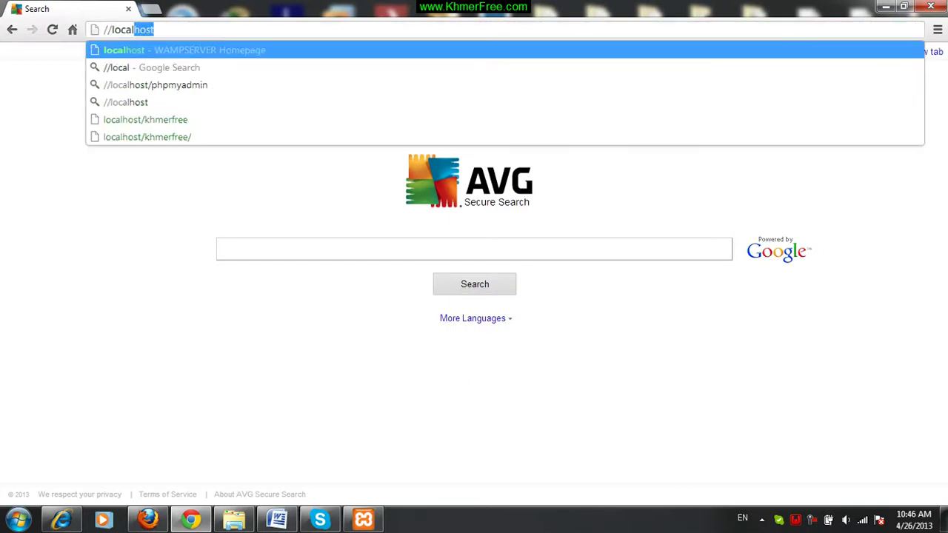
{"action": "key", "text": "Return"}
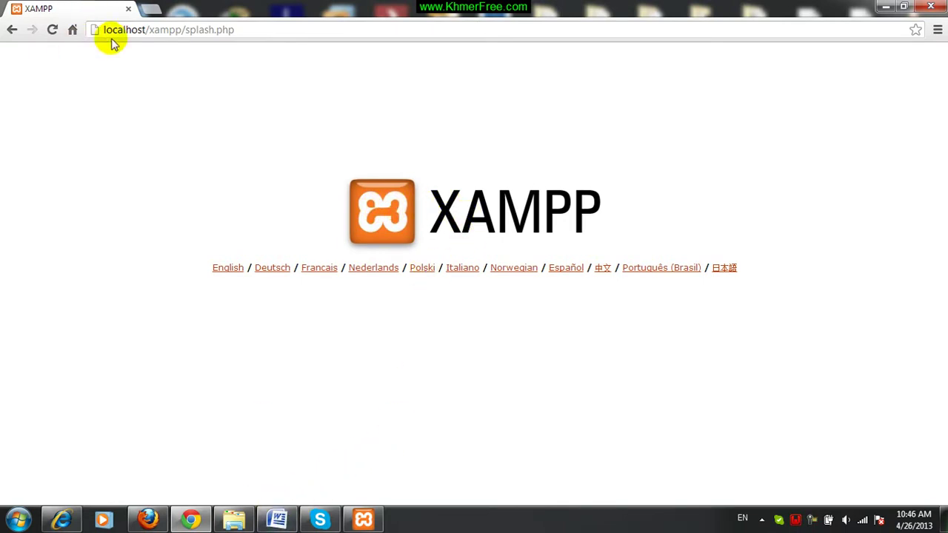
Switch to the Word notes, compare the Wamp Server and Xampp installation headings, and return to the browser.
{"action": "left_click", "coordinate": [277, 520]}
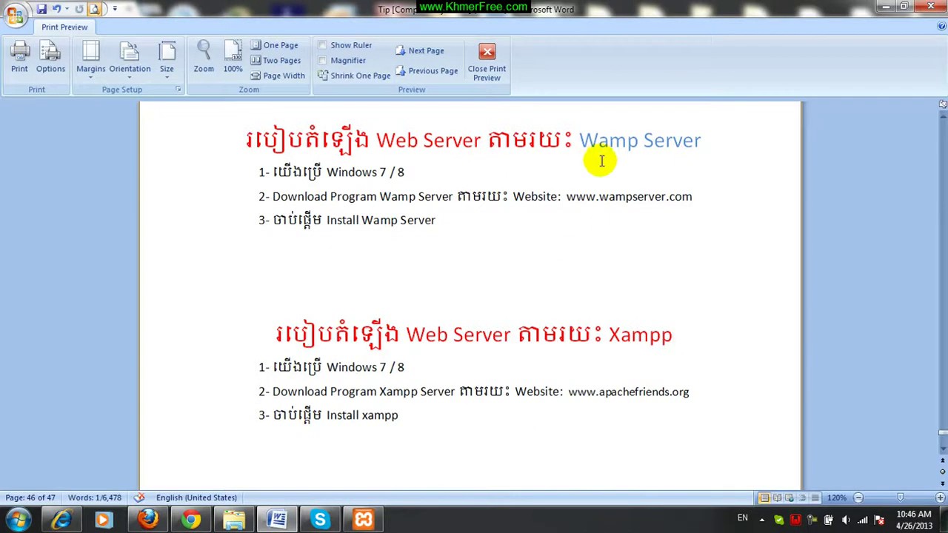
{"action": "left_click_drag", "start_coordinate": [579, 141], "coordinate": [698, 153]}
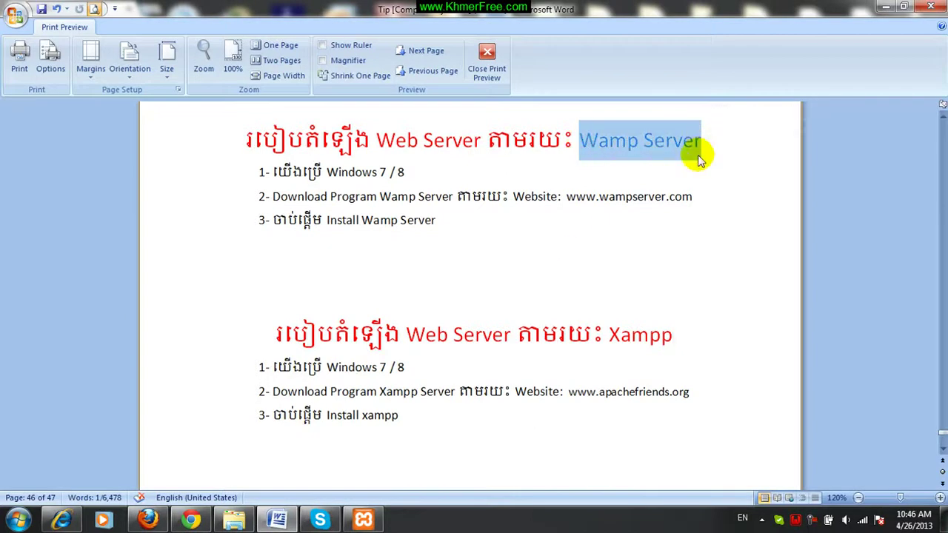
{"action": "double_click", "coordinate": [611, 337]}
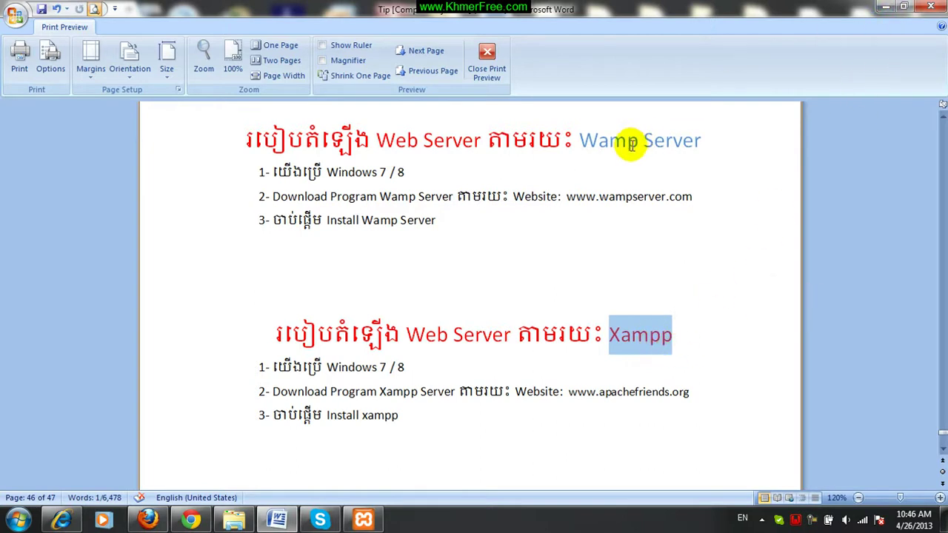
{"action": "left_click", "coordinate": [886, 7]}
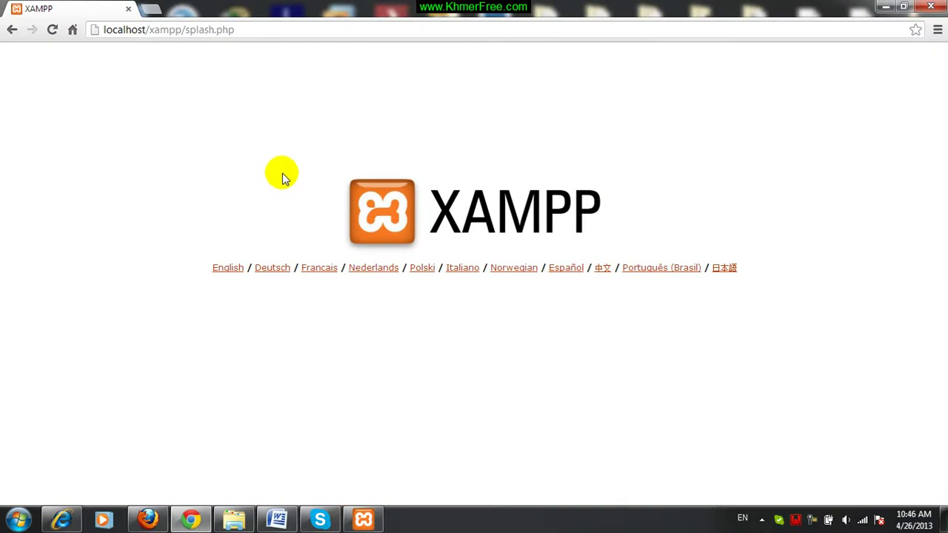
Choose English on the XAMPP splash page and look over the XAMPP for Windows welcome page.
{"action": "left_click", "coordinate": [222, 268]}
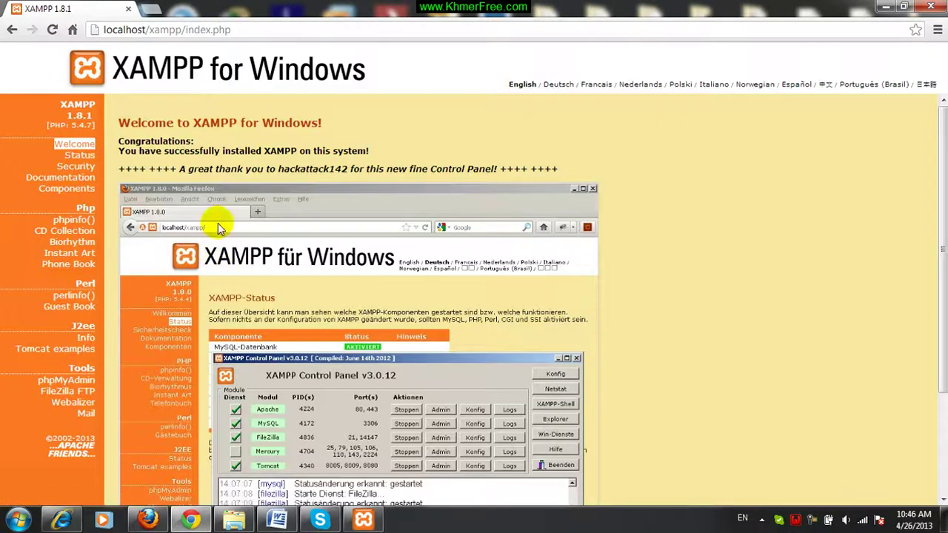
{"action": "scroll", "coordinate": [194, 327], "scroll_direction": "down", "scroll_amount": 3}
{"action": "scroll", "coordinate": [194, 315], "scroll_direction": "up", "scroll_amount": 3}
{"action": "scroll", "coordinate": [200, 300], "scroll_direction": "down", "scroll_amount": 2}
{"action": "scroll", "coordinate": [211, 308], "scroll_direction": "up", "scroll_amount": 2}
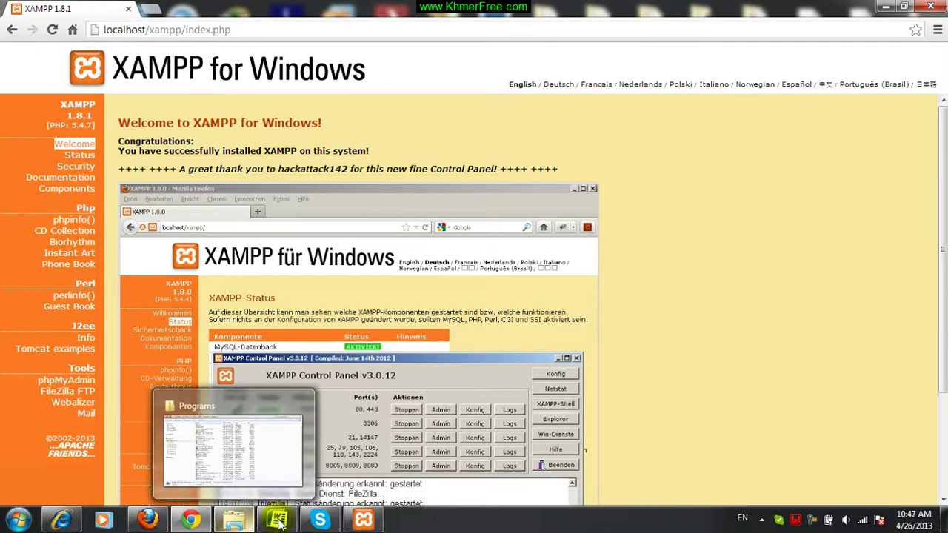
Minimize Chrome and the XAMPP Control Panel, and open the D:\xampp\webdav folder in File Explorer.
{"action": "left_click", "coordinate": [887, 7]}
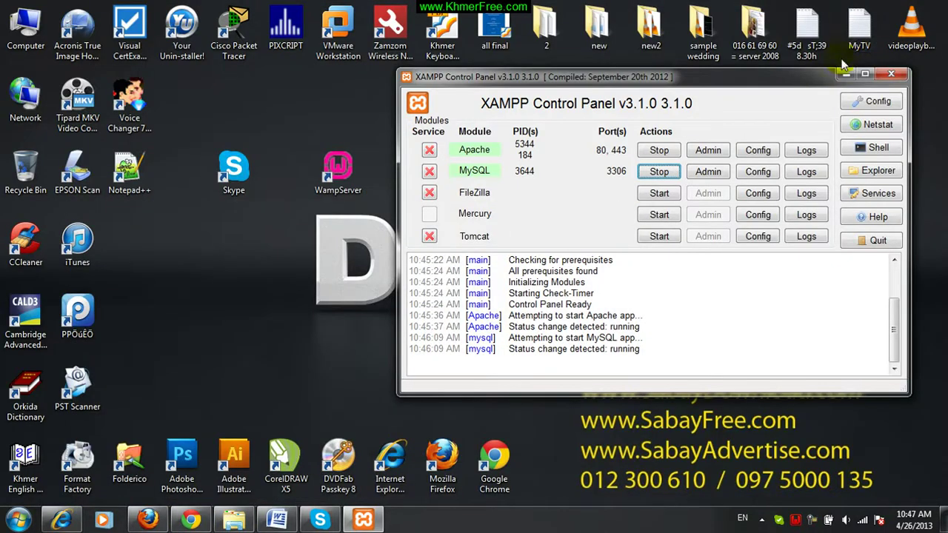
{"action": "left_click", "coordinate": [844, 72]}
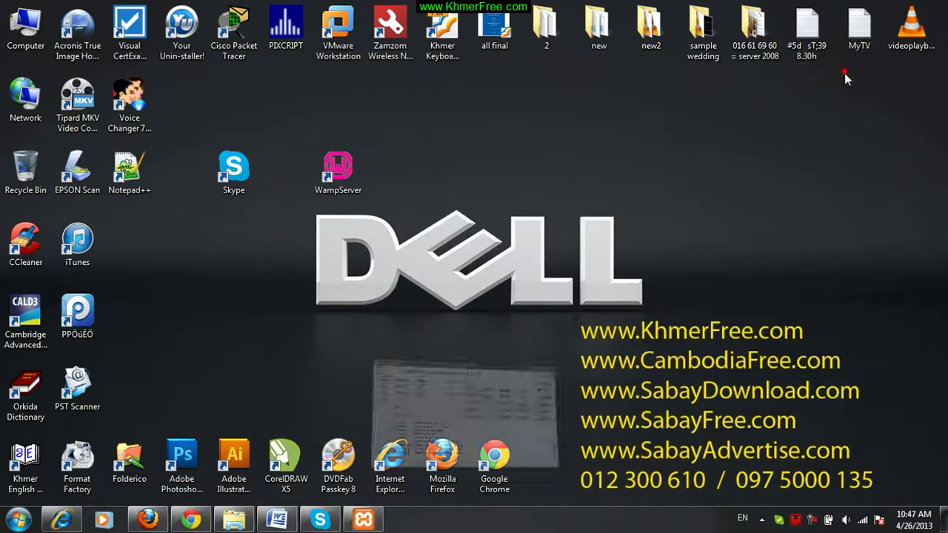
{"action": "right_click", "coordinate": [25, 36]}
{"action": "left_click", "coordinate": [57, 41]}
{"action": "left_click", "coordinate": [74, 206]}
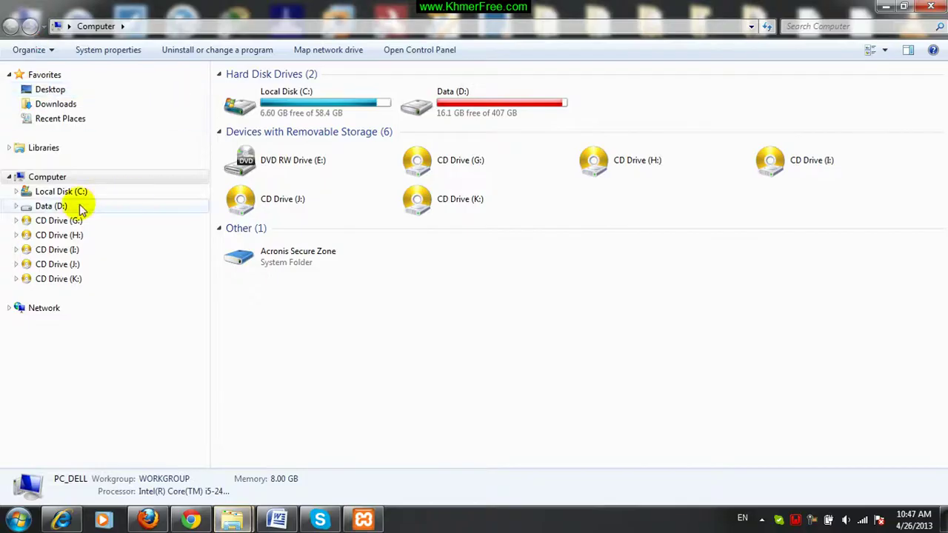
{"action": "left_click", "coordinate": [255, 296]}
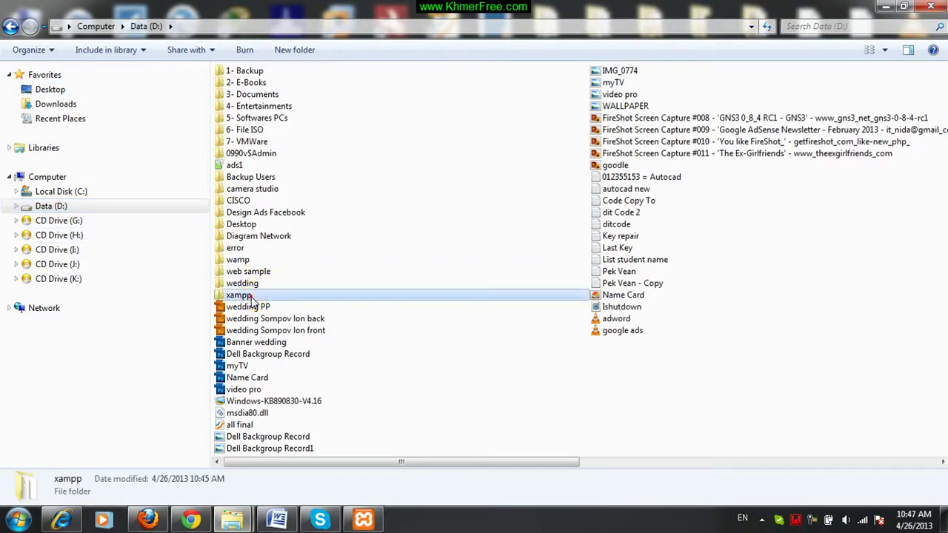
{"action": "double_click", "coordinate": [250, 300]}
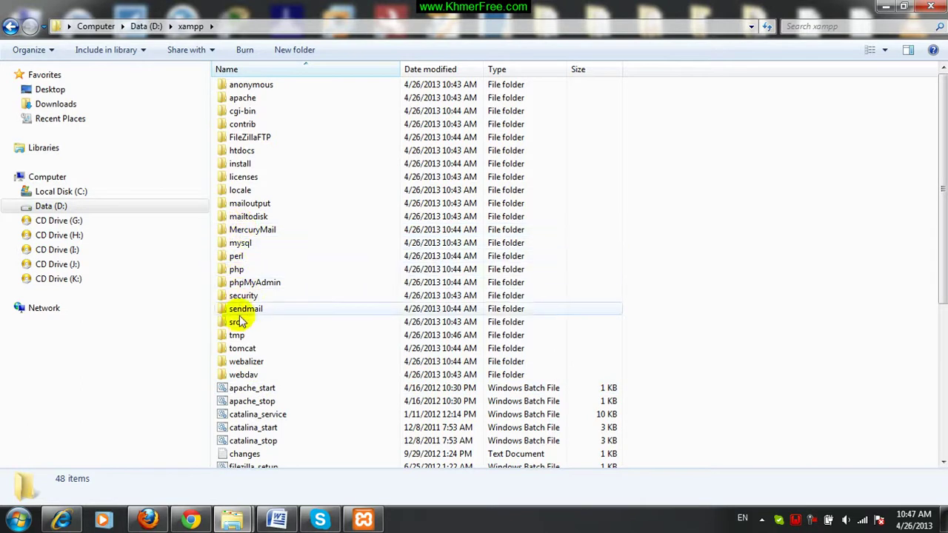
{"action": "double_click", "coordinate": [254, 376]}
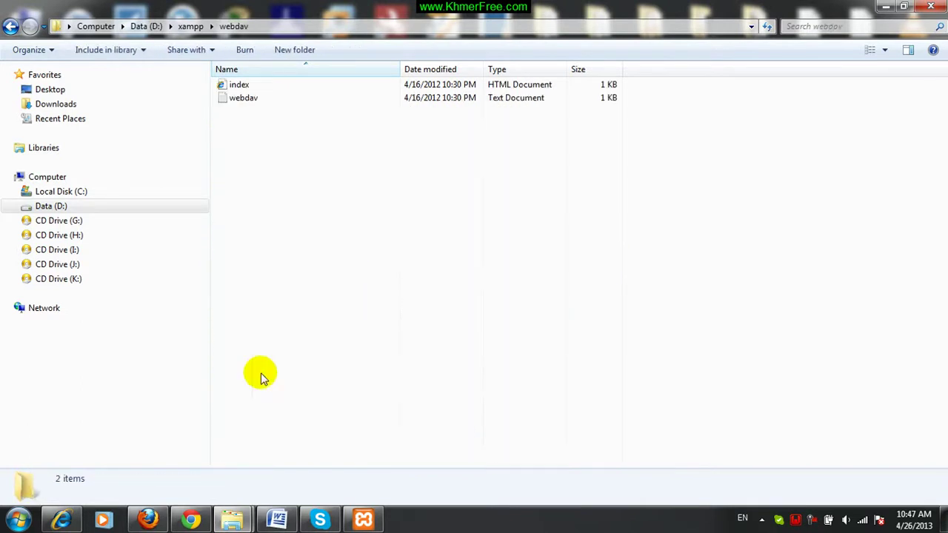
{"action": "left_click", "coordinate": [239, 28]}
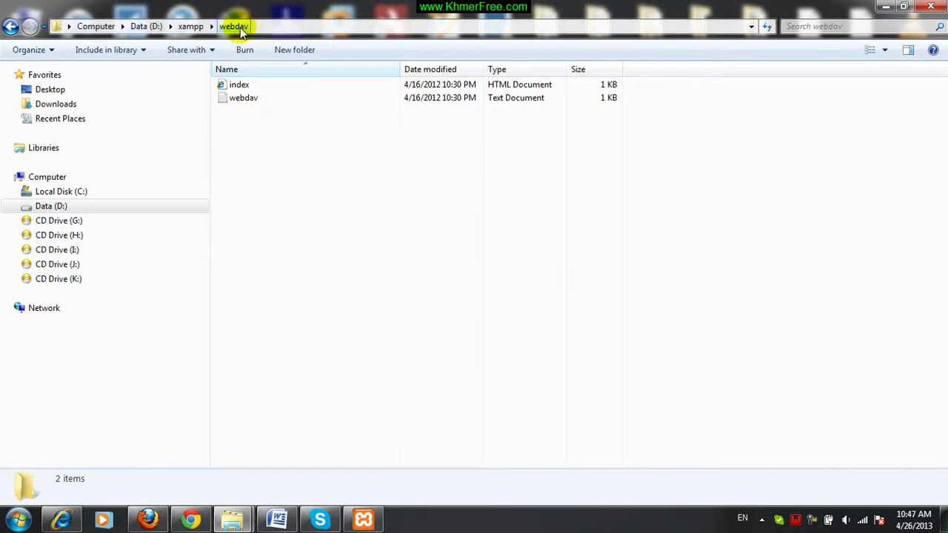
Create a folder named index inside webdav and move the index HTML document into it.
{"action": "left_click", "coordinate": [252, 88]}
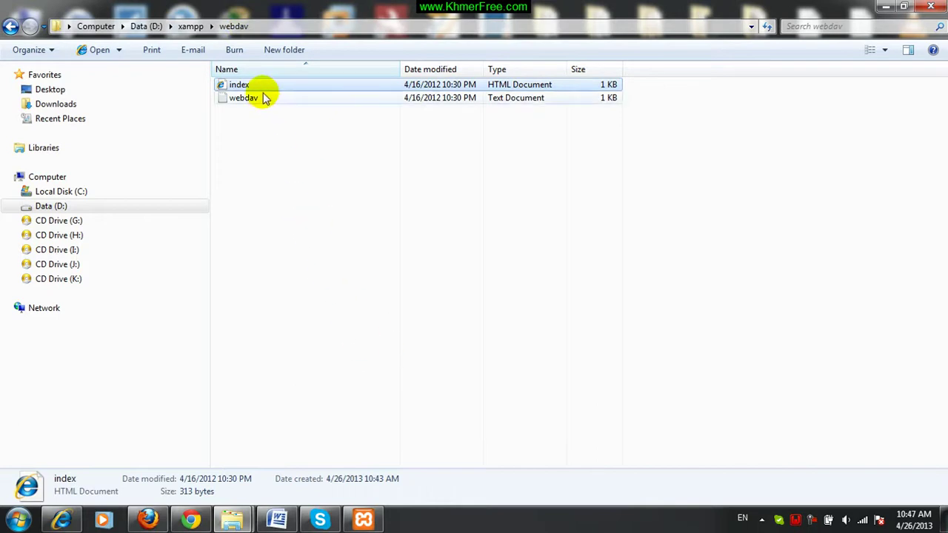
{"action": "left_click", "coordinate": [281, 51]}
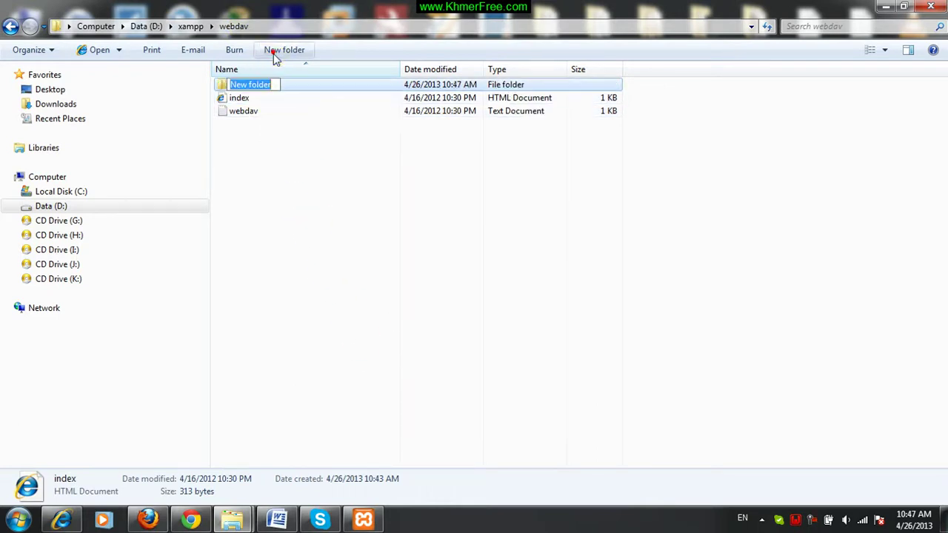
{"action": "type", "text": "ide"}
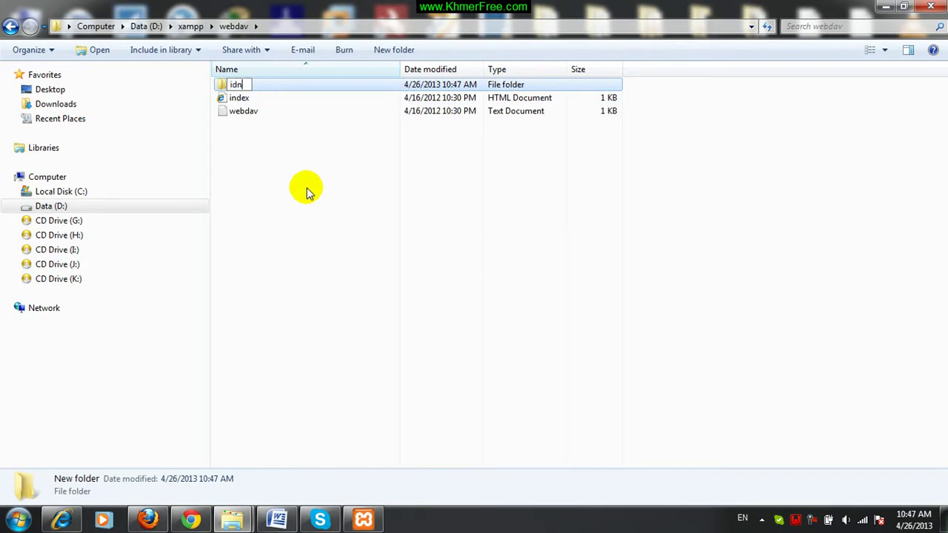
{"action": "type", "text": "ne"}
{"action": "key", "text": "Return"}
{"action": "left_click_drag", "start_coordinate": [239, 98], "coordinate": [240, 81]}
Check the XAMPP Control Panel, switch to Chrome, and go back to the XAMPP splash page.
{"action": "left_click", "coordinate": [363, 519]}
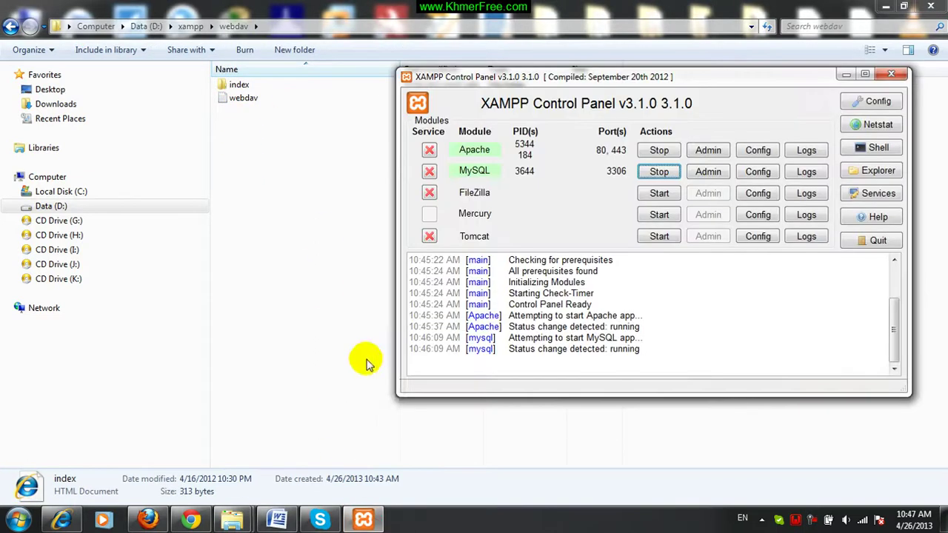
{"action": "left_click", "coordinate": [363, 519]}
{"action": "left_click", "coordinate": [191, 520]}
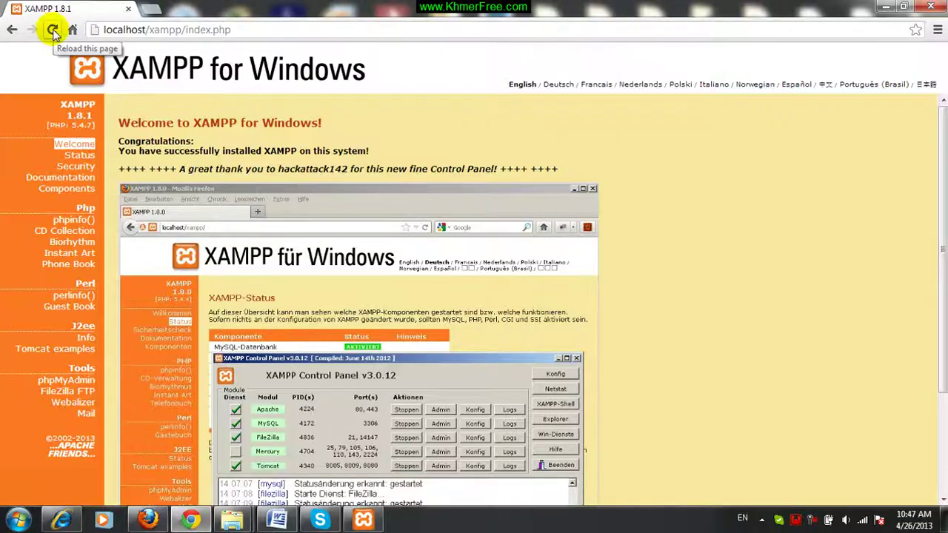
{"action": "left_click", "coordinate": [12, 31]}
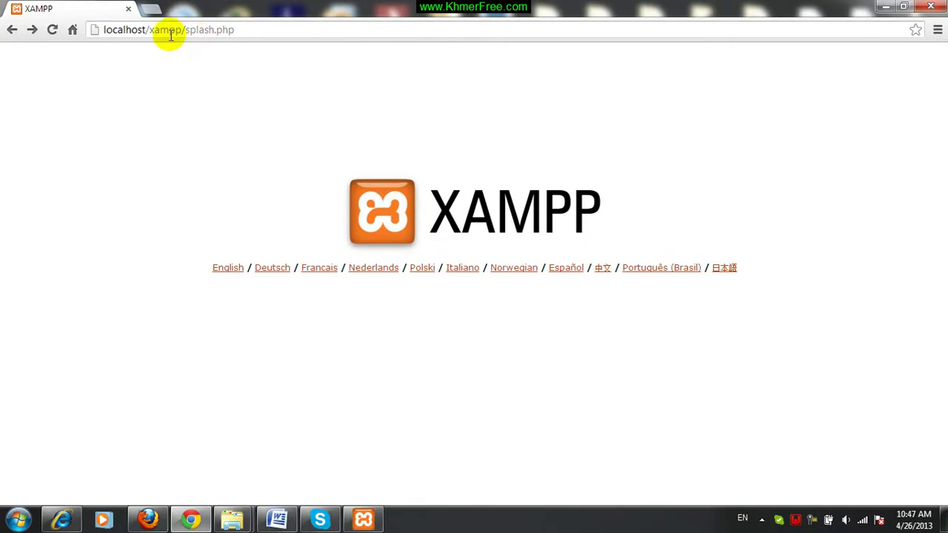
Switch to File Explorer and examine the contents of the htdocs and webdav folders in D:\xampp.
{"action": "mouse_move", "coordinate": [232, 519]}
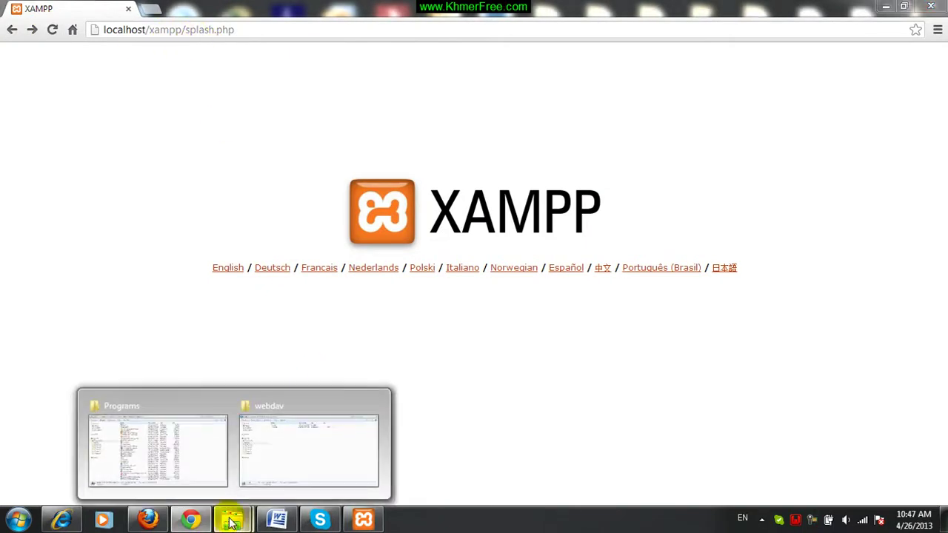
{"action": "left_click", "coordinate": [294, 440]}
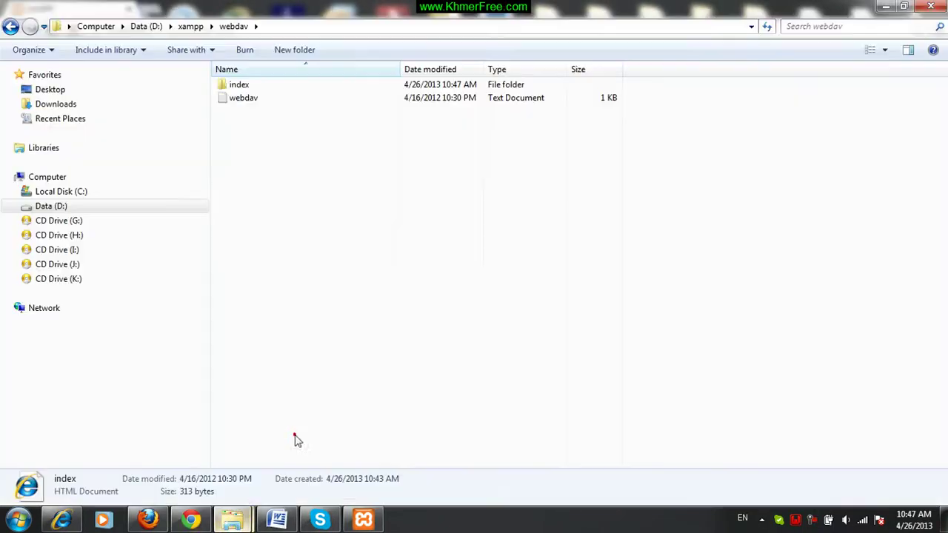
{"action": "left_click", "coordinate": [11, 26]}
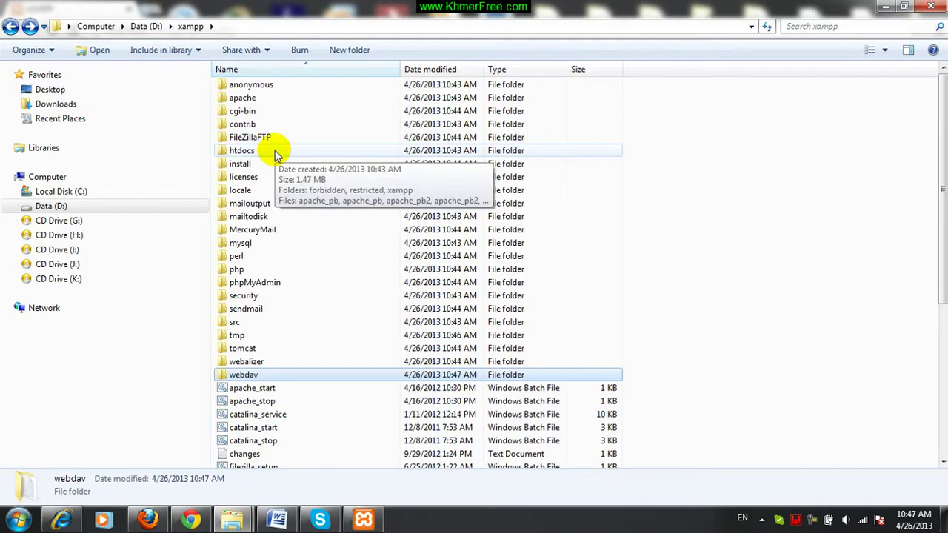
{"action": "double_click", "coordinate": [245, 151]}
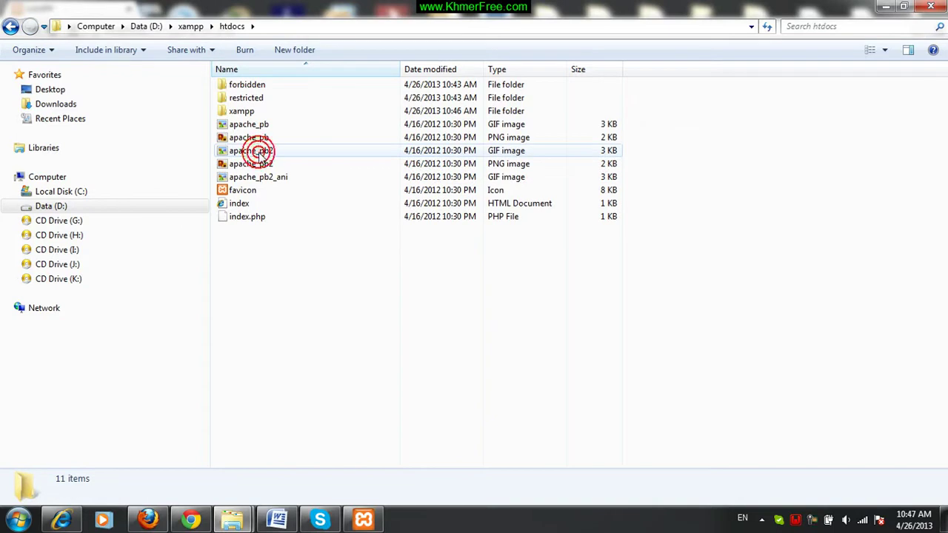
{"action": "left_click", "coordinate": [11, 26]}
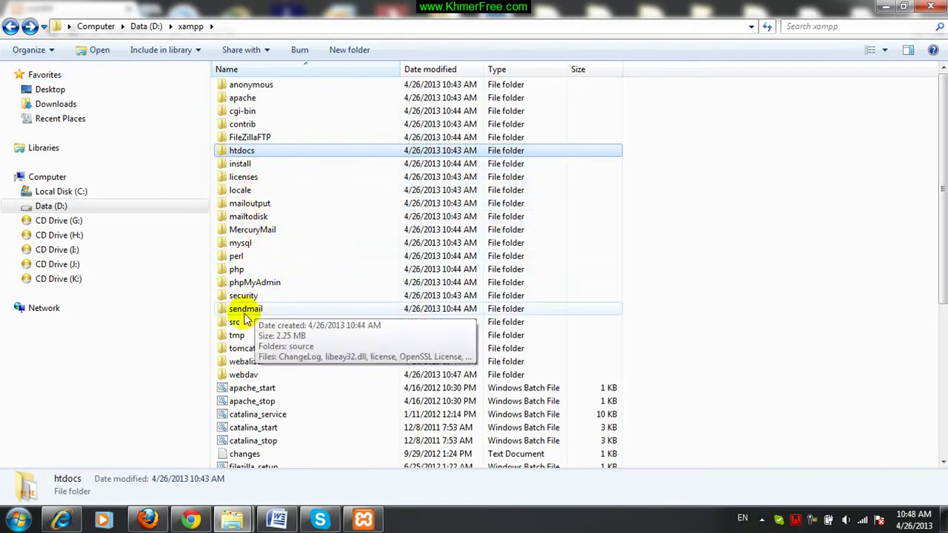
{"action": "double_click", "coordinate": [263, 374]}
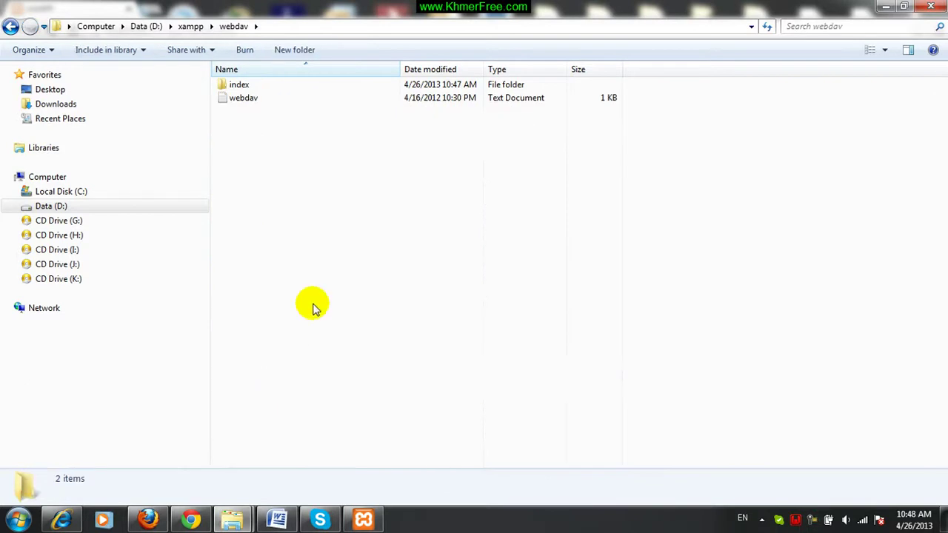
Copy the everyday, ezecom.com.kh, filehippo.com and sabaydownload.com folders from D:\web sample.
{"action": "left_click", "coordinate": [61, 208]}
{"action": "double_click", "coordinate": [252, 272]}
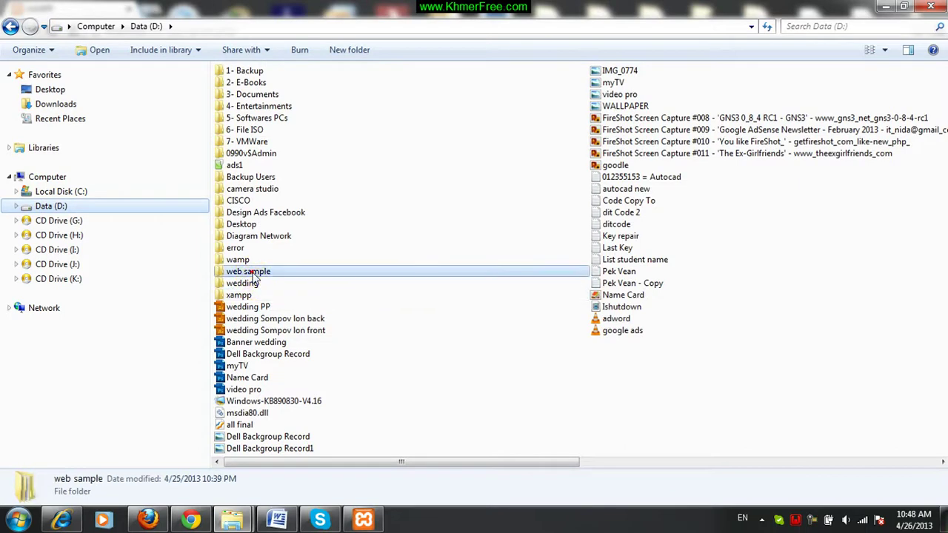
{"action": "left_click_drag", "start_coordinate": [296, 180], "coordinate": [239, 74]}
{"action": "right_click", "coordinate": [246, 106]}
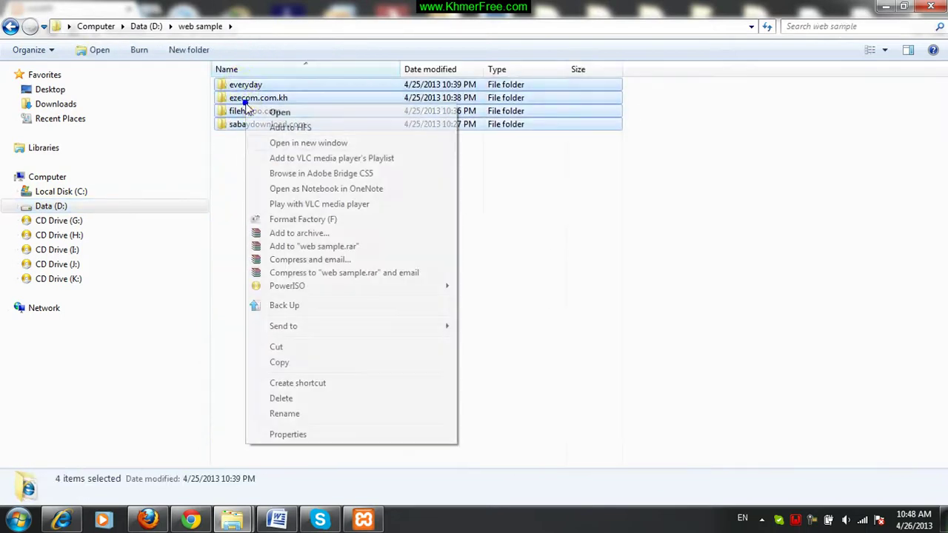
{"action": "left_click", "coordinate": [280, 363]}
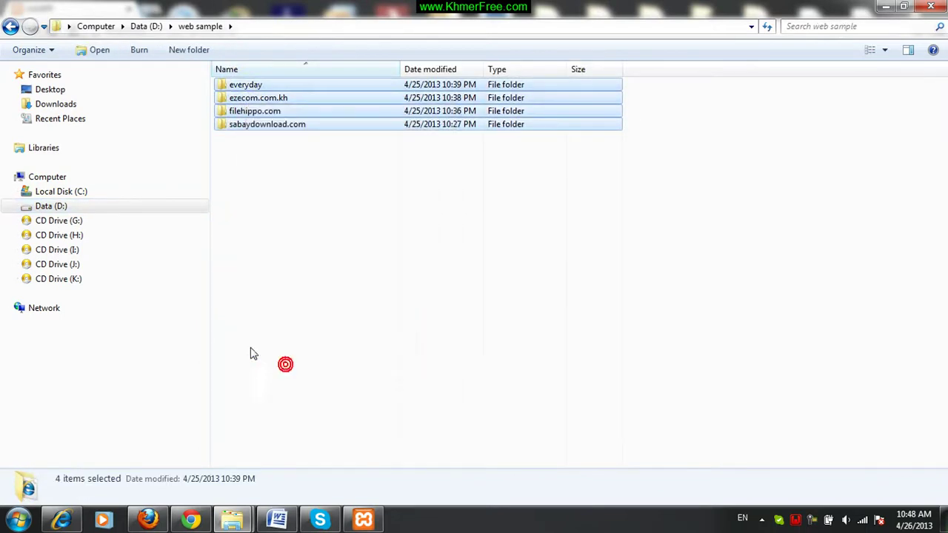
Paste the copied everyday, ezecom.com.kh, filehippo.com and sabaydownload.com folders into D:\xampp\webdav.
{"action": "left_click", "coordinate": [70, 206]}
{"action": "double_click", "coordinate": [240, 295]}
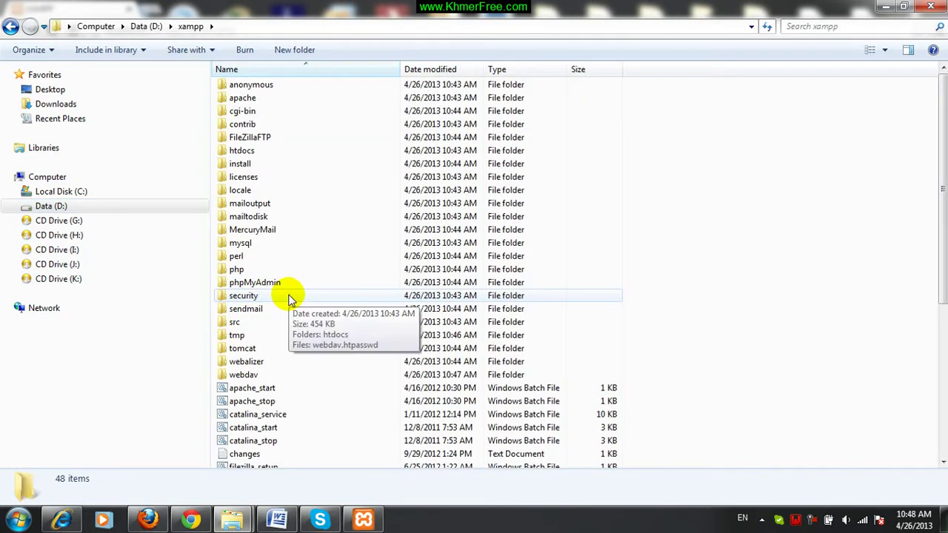
{"action": "double_click", "coordinate": [245, 374]}
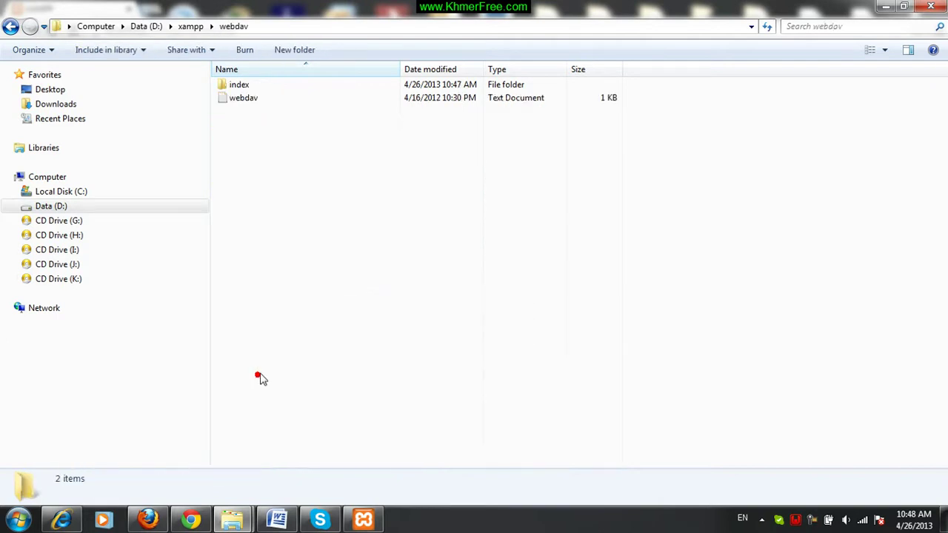
{"action": "right_click", "coordinate": [295, 195]}
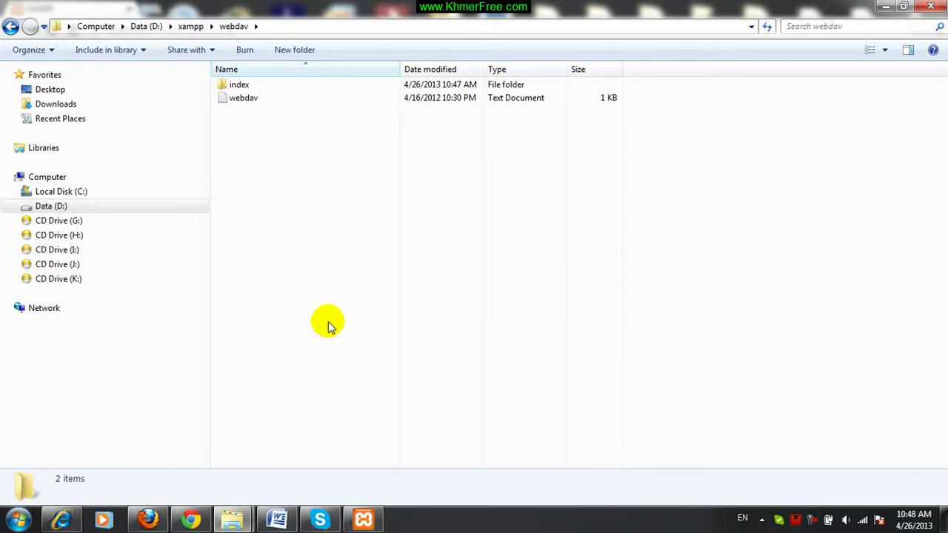
{"action": "key", "text": "ctrl+v"}
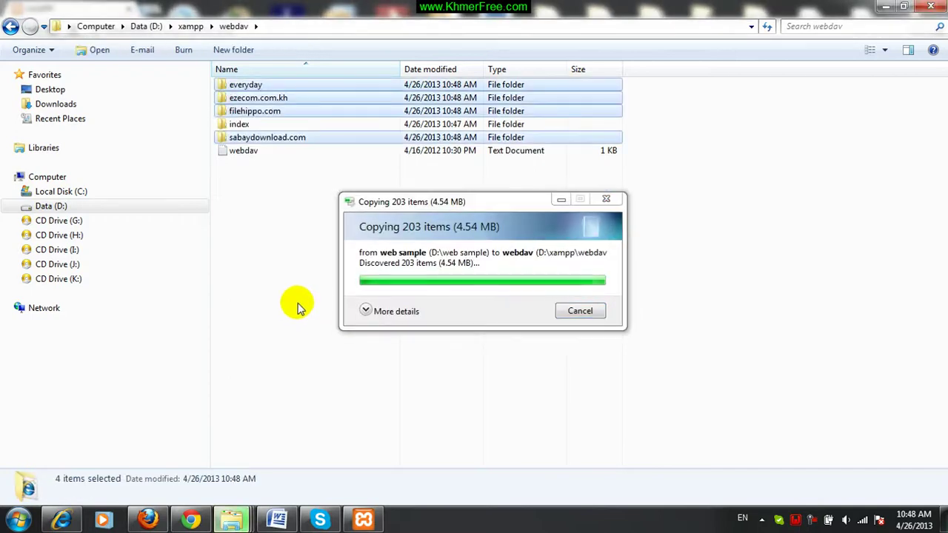
{"action": "left_click", "coordinate": [298, 306]}
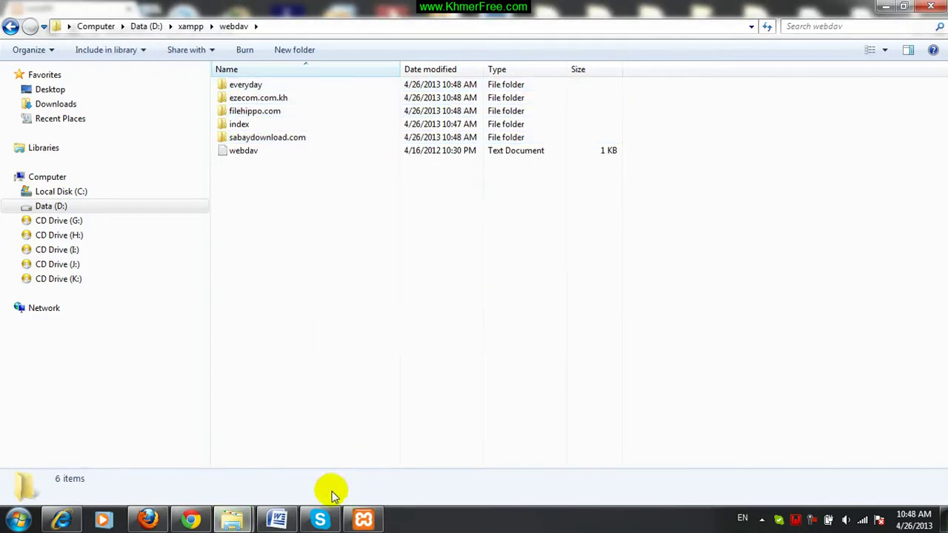
Switch to Chrome, choose English on the XAMPP splash page, view the welcome page and reload it.
{"action": "left_click", "coordinate": [203, 518]}
{"action": "left_click", "coordinate": [228, 269]}
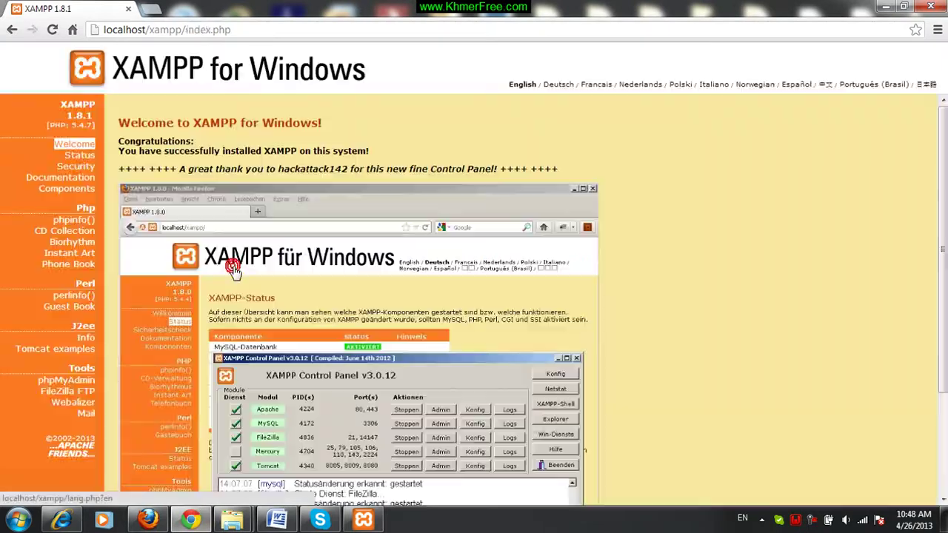
{"action": "scroll", "coordinate": [147, 269], "scroll_direction": "down", "scroll_amount": 2}
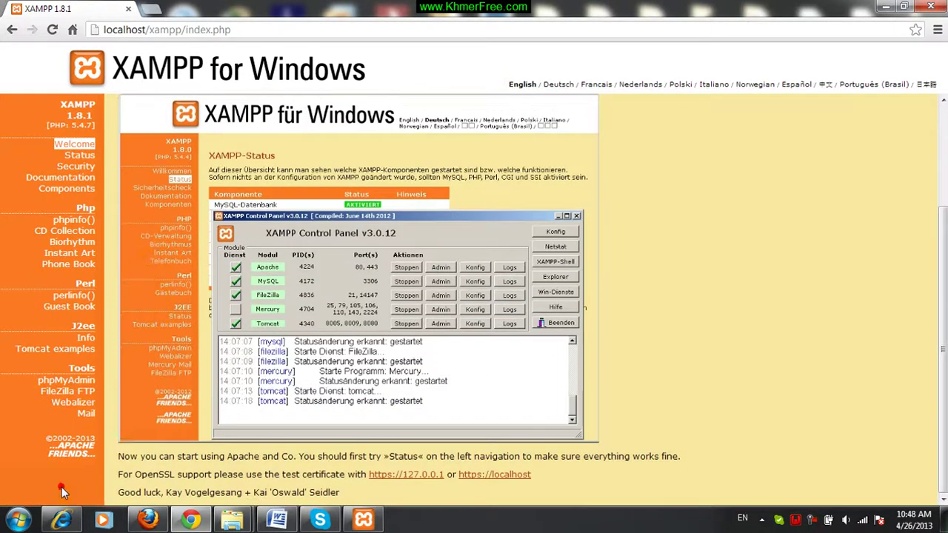
{"action": "left_click", "coordinate": [53, 29]}
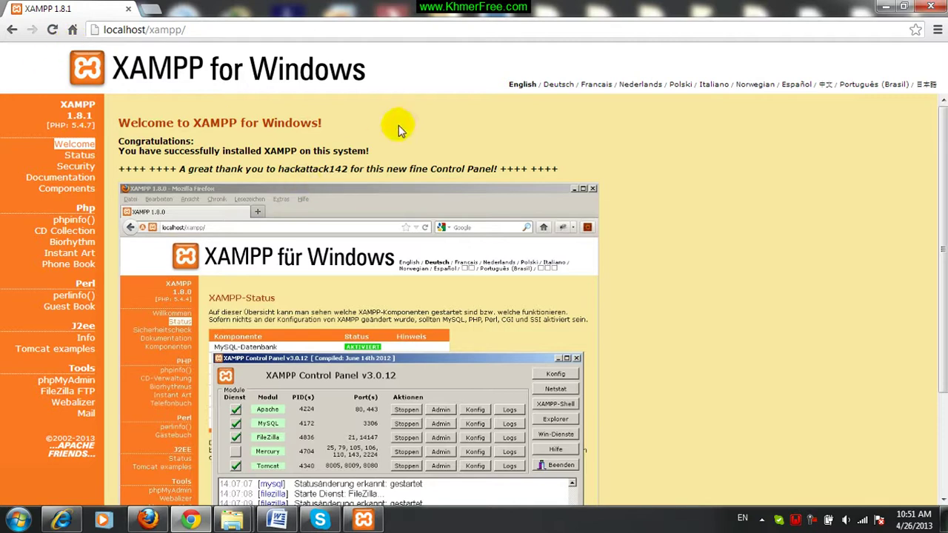
In File Explorer, permanently delete the everyday, ezecom.com.kh, filehippo.com and sabaydownload.com folders from D:\xampp\webdav, keeping the index folder.
{"action": "mouse_move", "coordinate": [232, 520]}
{"action": "left_click", "coordinate": [295, 448]}
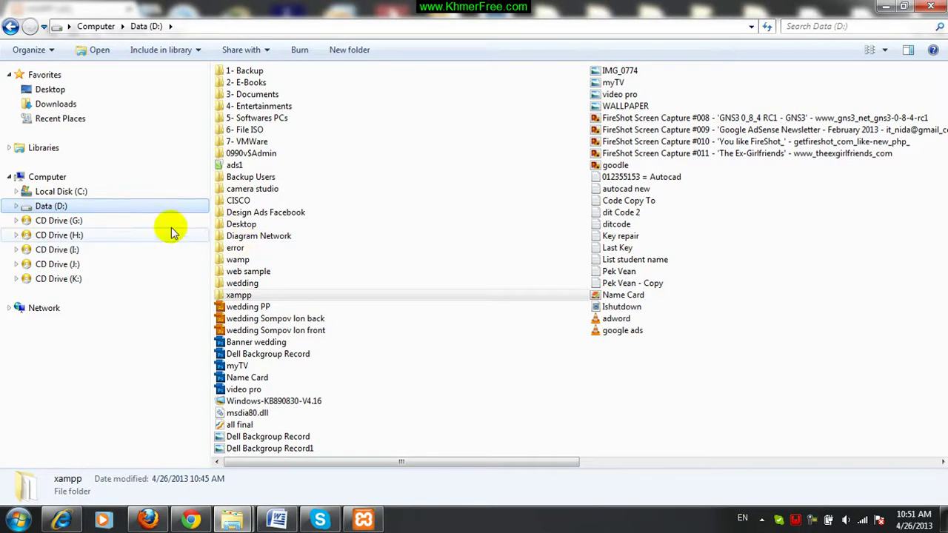
{"action": "left_click", "coordinate": [116, 206]}
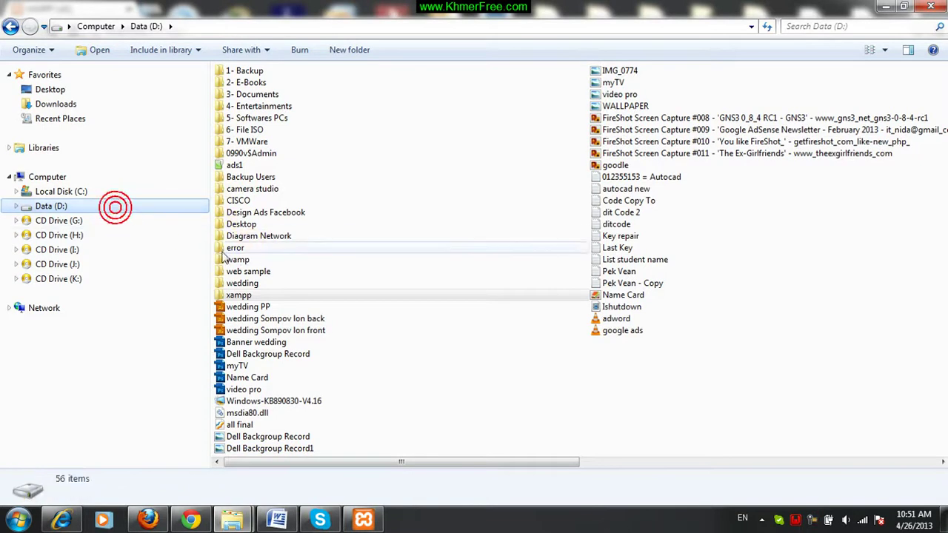
{"action": "double_click", "coordinate": [238, 295]}
{"action": "double_click", "coordinate": [257, 375]}
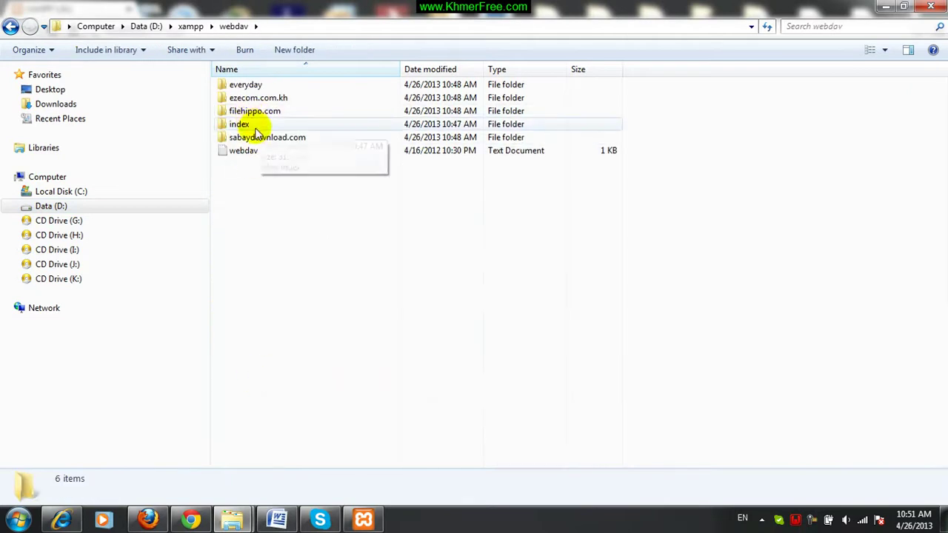
{"action": "left_click", "coordinate": [245, 84]}
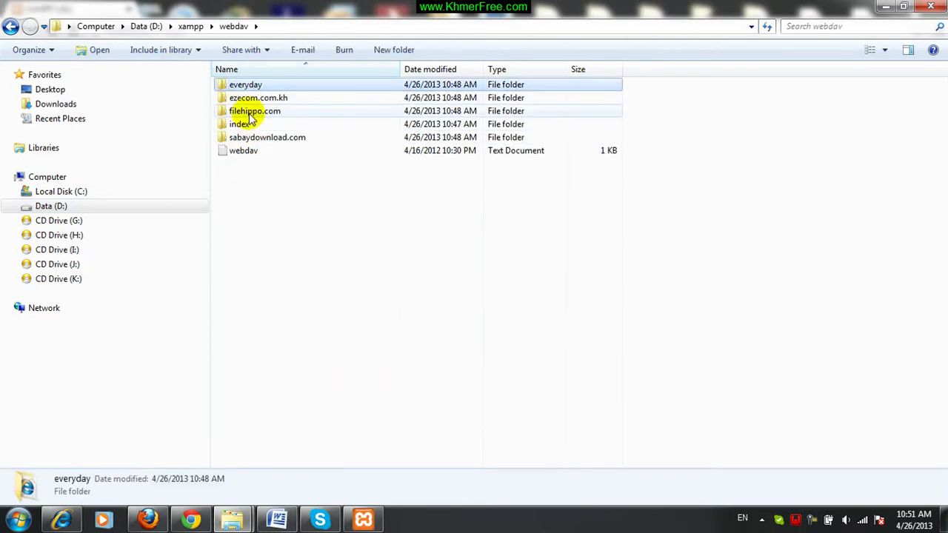
{"action": "left_click", "coordinate": [251, 113], "text": "shift"}
{"action": "left_click", "coordinate": [250, 138], "text": "shift"}
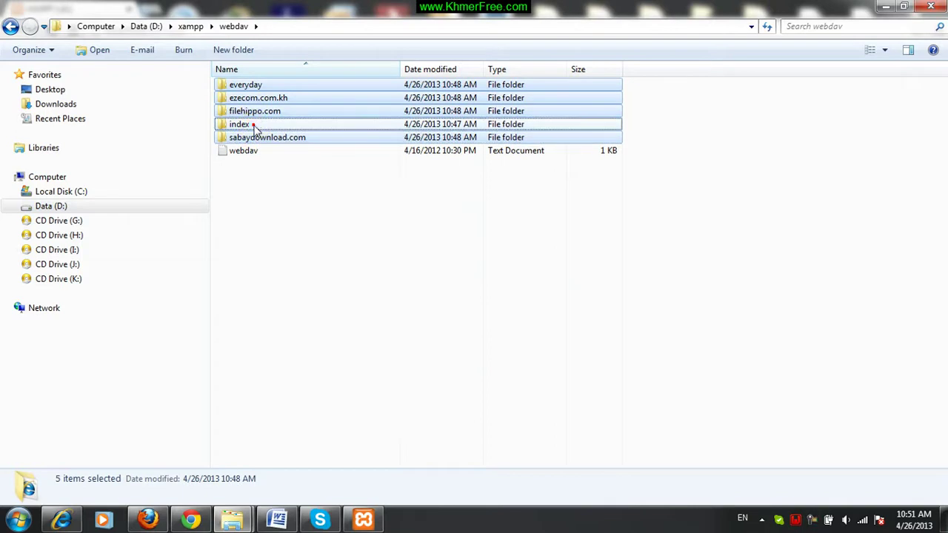
{"action": "key", "text": "shift+Delete"}
{"action": "key", "text": "Return"}
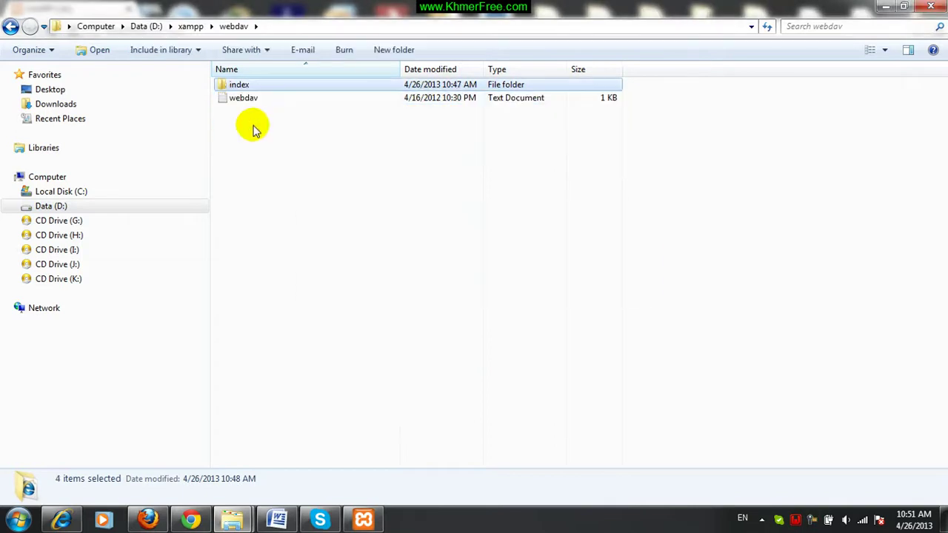
Move the index HTML document out of the index folder back into webdav, and permanently delete the index folder.
{"action": "double_click", "coordinate": [250, 89]}
{"action": "left_click", "coordinate": [245, 92]}
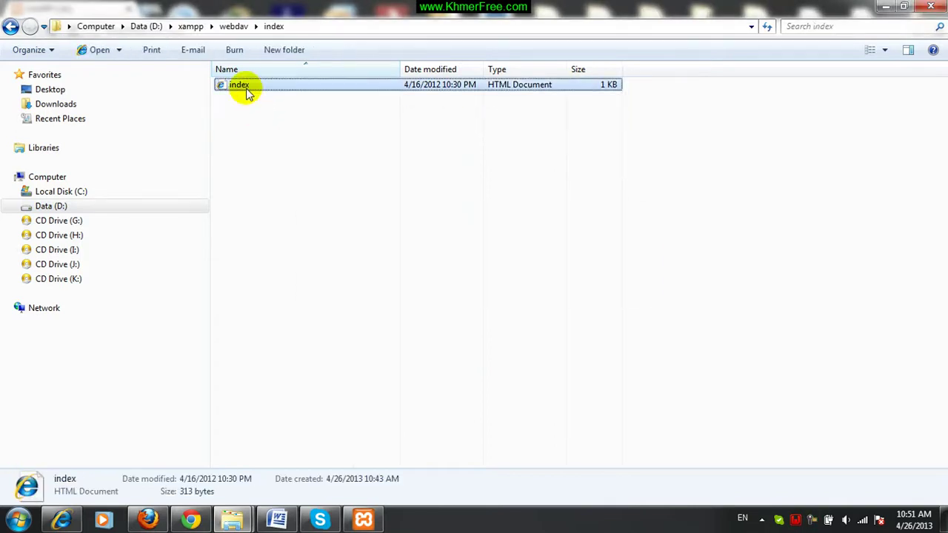
{"action": "key", "text": "BackSpace"}
{"action": "right_click", "coordinate": [276, 147]}
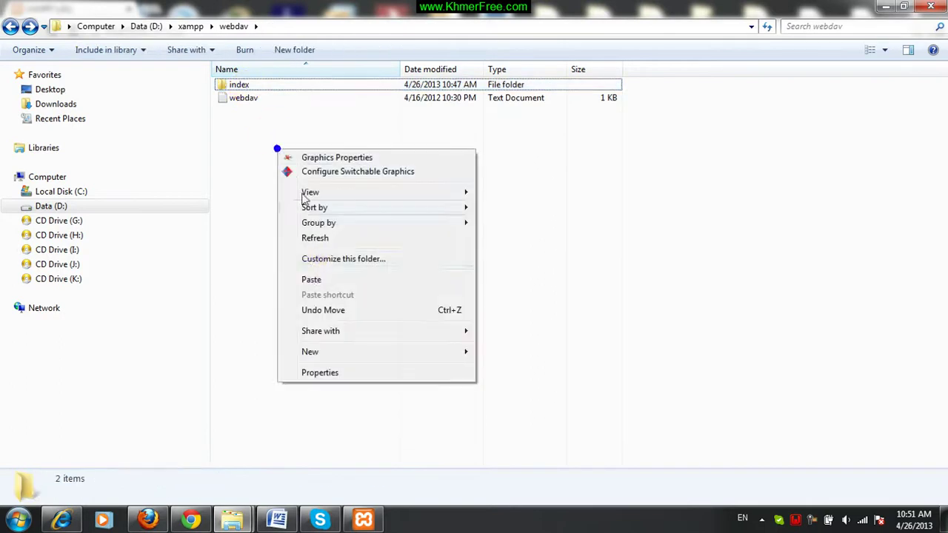
{"action": "left_click", "coordinate": [311, 277]}
{"action": "left_click", "coordinate": [241, 84]}
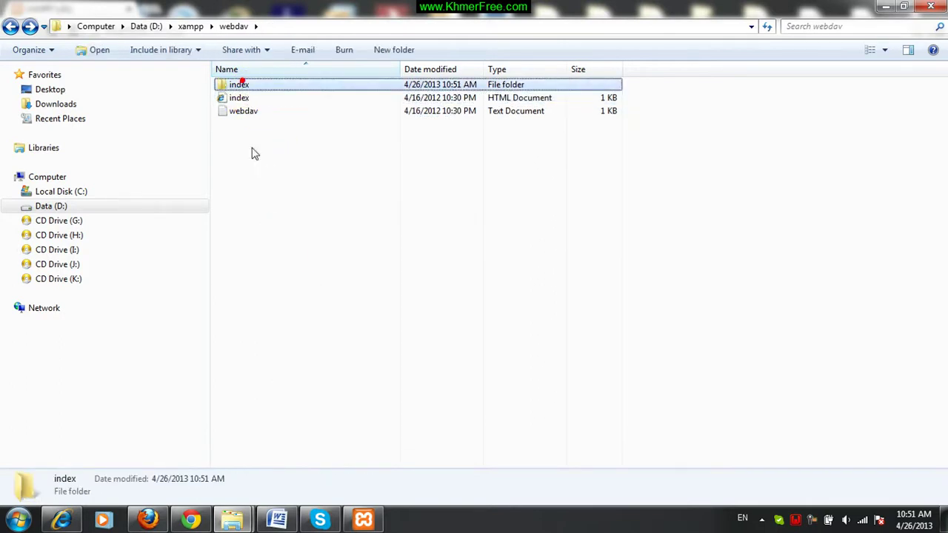
{"action": "key", "text": "shift+Delete"}
{"action": "key", "text": "Return"}
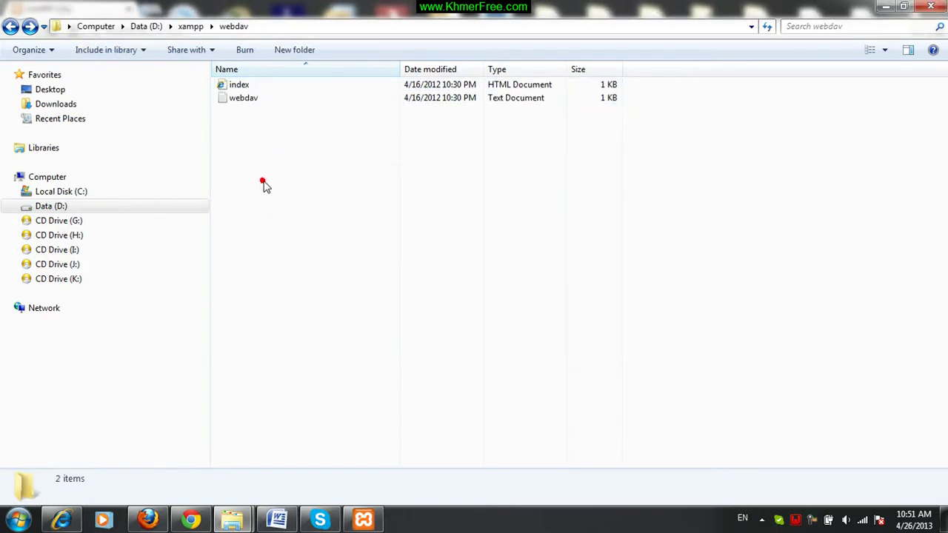
Open the htdocs folder in D:\xampp and locate the index HTML document and index.php.
{"action": "left_click", "coordinate": [141, 207]}
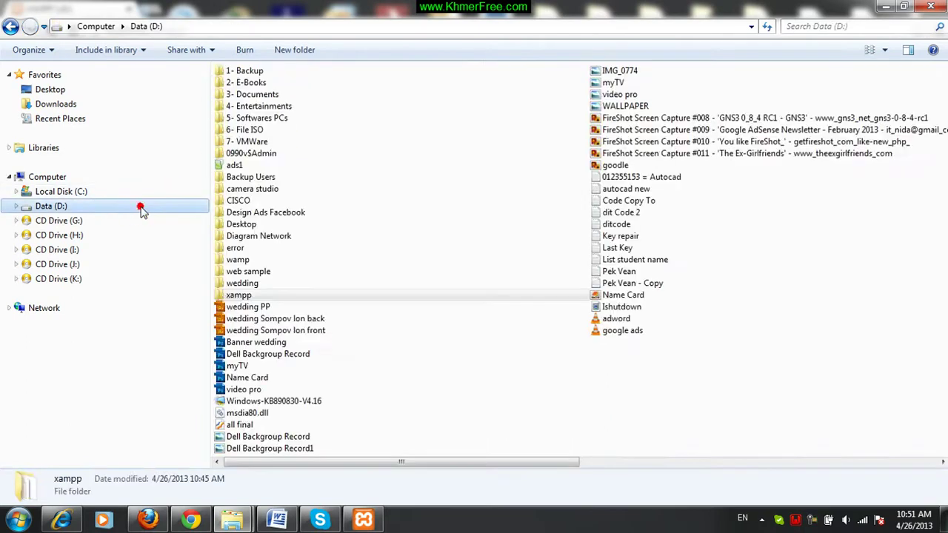
{"action": "left_click", "coordinate": [258, 295]}
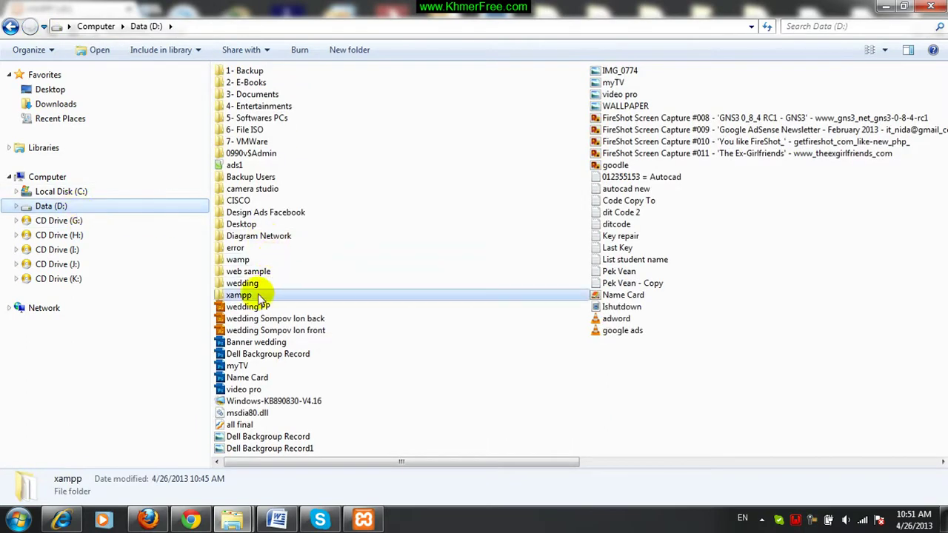
{"action": "double_click", "coordinate": [248, 299]}
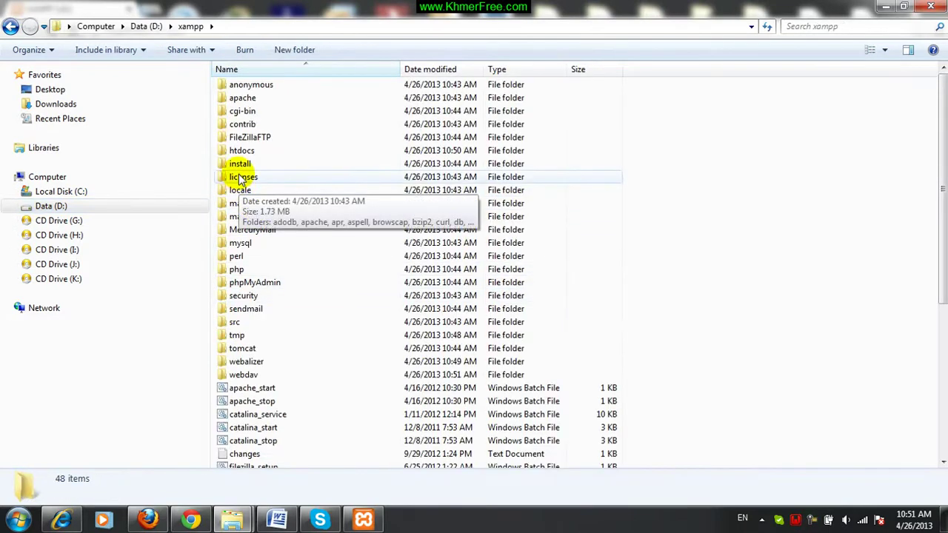
{"action": "left_click", "coordinate": [250, 150]}
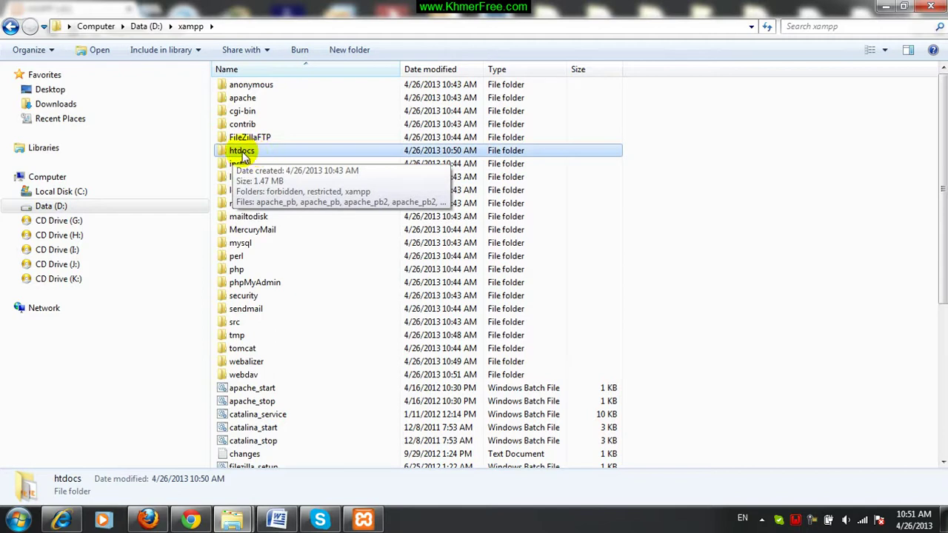
{"action": "double_click", "coordinate": [241, 152]}
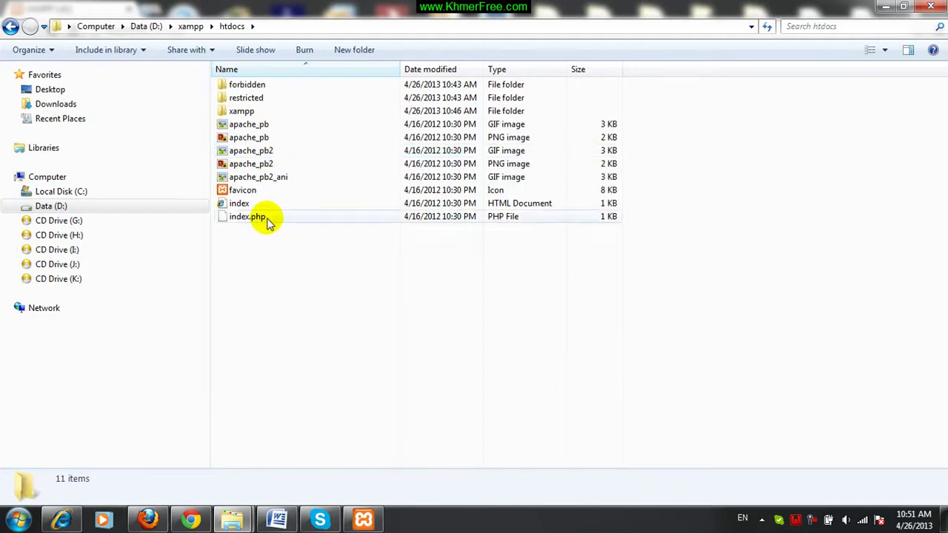
{"action": "left_click", "coordinate": [247, 204]}
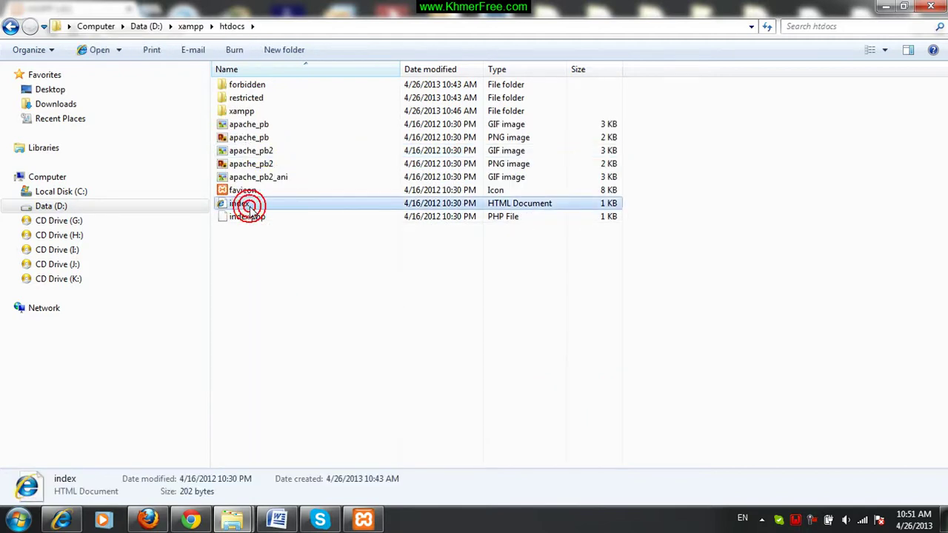
{"action": "left_click", "coordinate": [263, 217]}
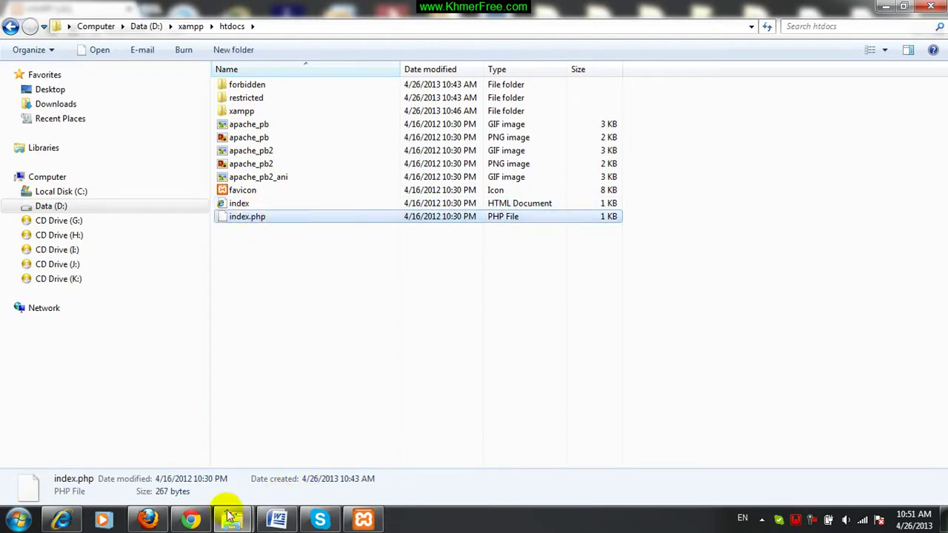
Check the XAMPP welcome page in Chrome and return to the htdocs folder in File Explorer.
{"action": "left_click", "coordinate": [192, 521]}
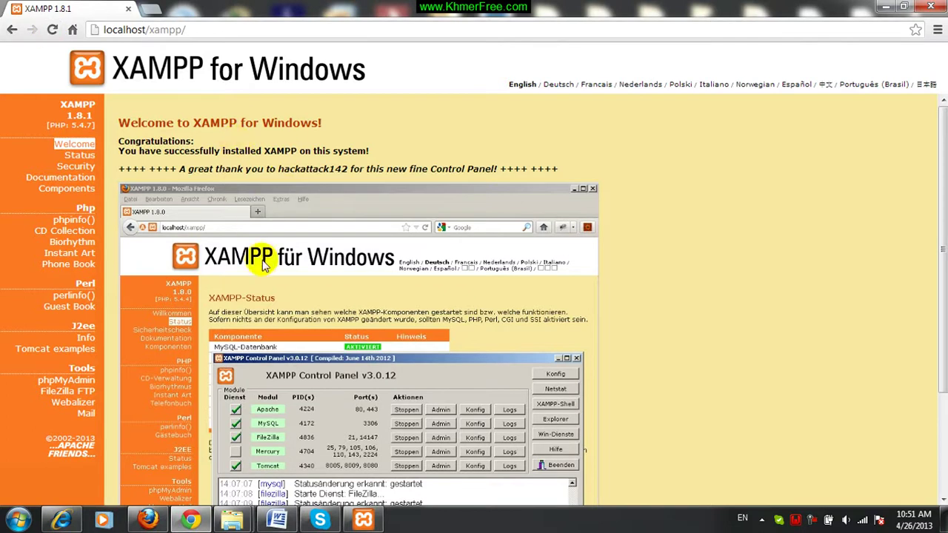
{"action": "left_click", "coordinate": [306, 455]}
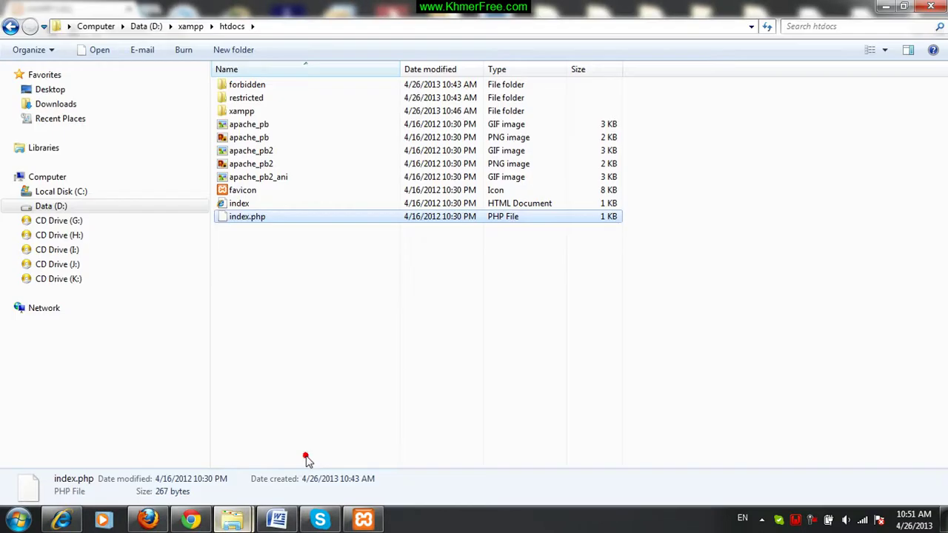
{"action": "left_click", "coordinate": [287, 291]}
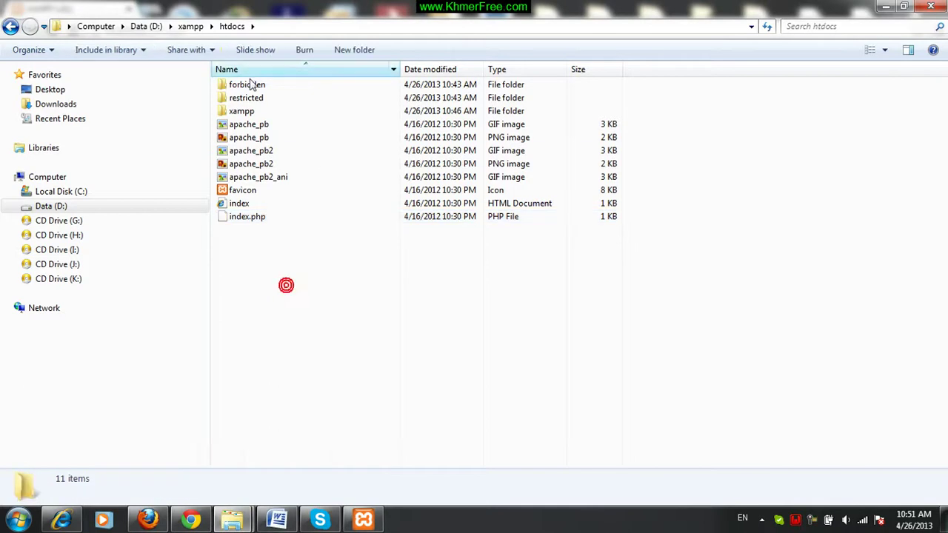
Create a folder named Welcome in htdocs and move the index HTML document and index.php into it.
{"action": "left_click", "coordinate": [347, 49]}
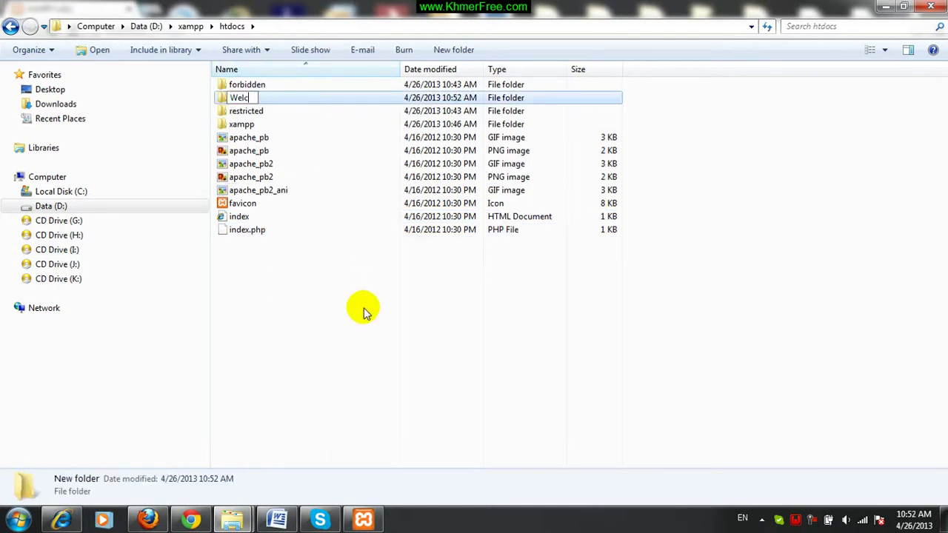
{"action": "key", "text": "Return"}
{"action": "left_click", "coordinate": [235, 217]}
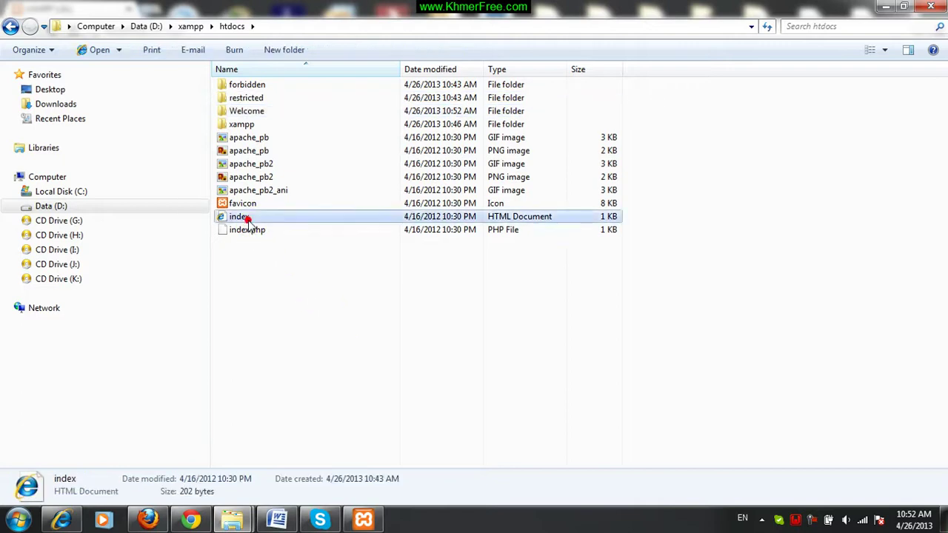
{"action": "left_click", "coordinate": [250, 231], "text": "shift"}
{"action": "left_click_drag", "start_coordinate": [250, 231], "coordinate": [266, 113]}
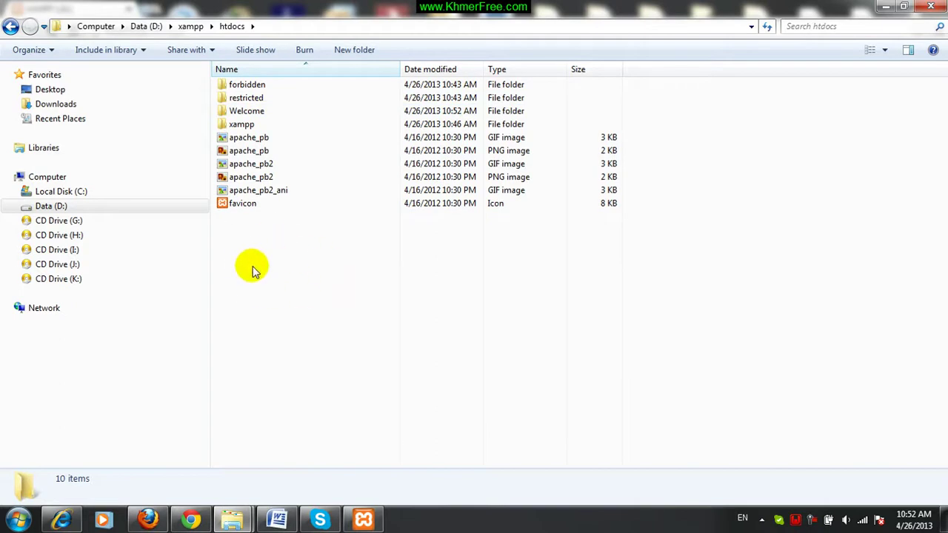
Switch to Chrome, replace the XAMPP tab with a new one, and load localhost in it.
{"action": "left_click", "coordinate": [191, 518]}
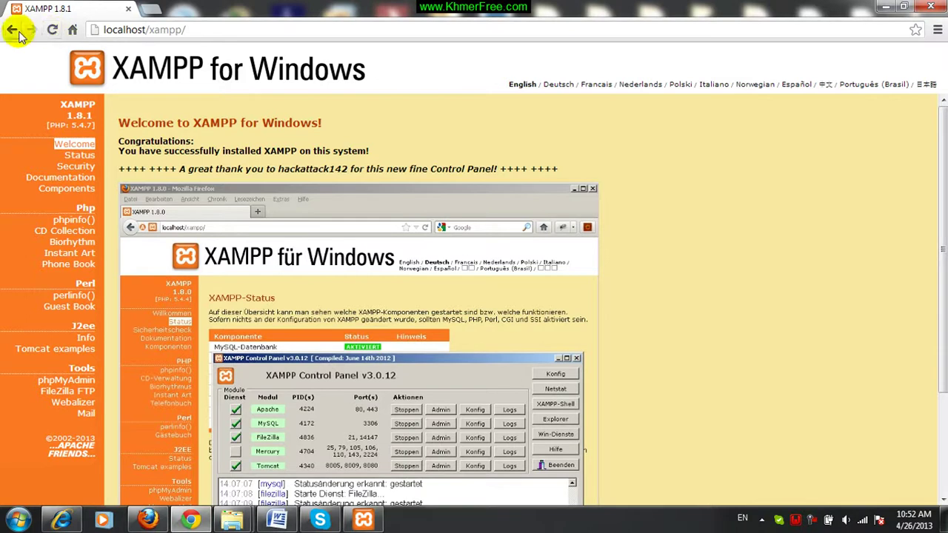
{"action": "left_click", "coordinate": [153, 10]}
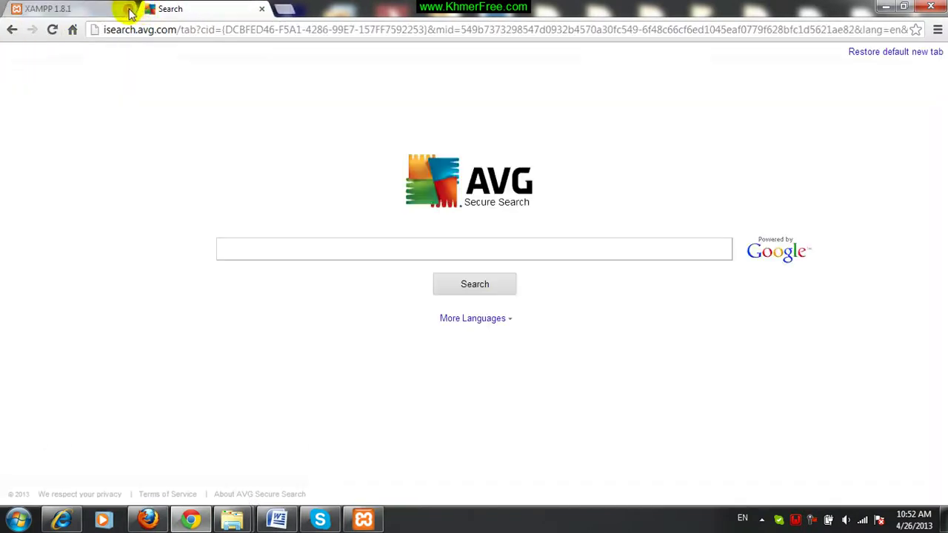
{"action": "left_click", "coordinate": [128, 9]}
{"action": "left_click", "coordinate": [133, 29]}
{"action": "type", "text": "localhost"}
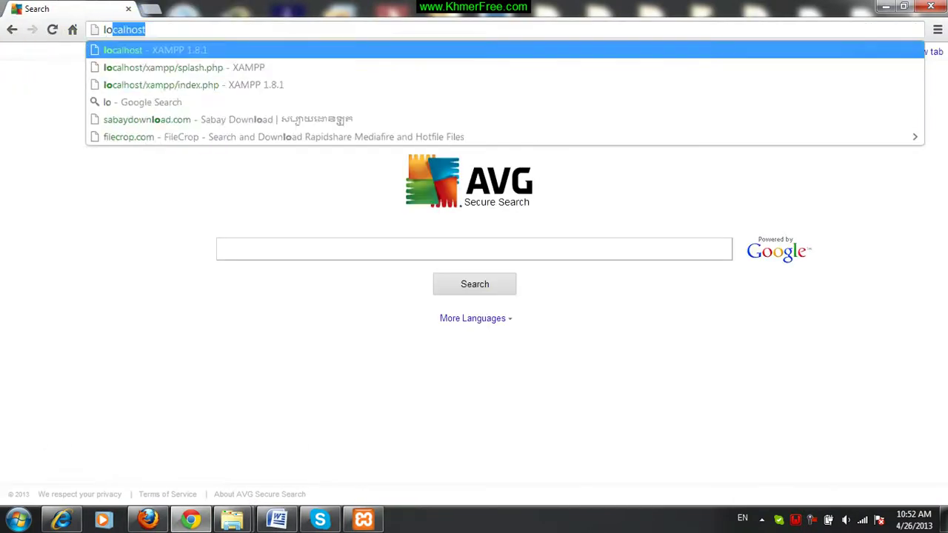
{"action": "key", "text": "Return"}
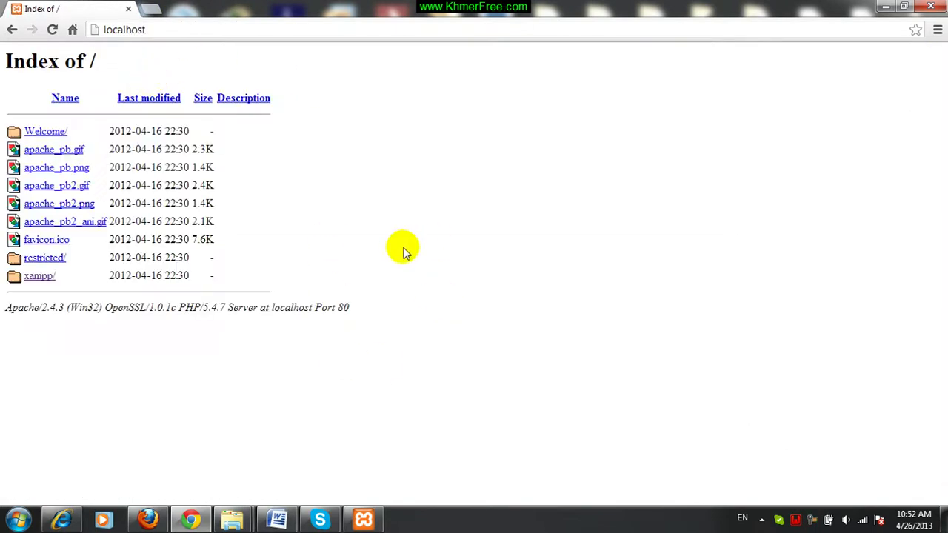
Open the Welcome folder from the localhost index to check its page, and return to the index.
{"action": "left_click", "coordinate": [46, 132]}
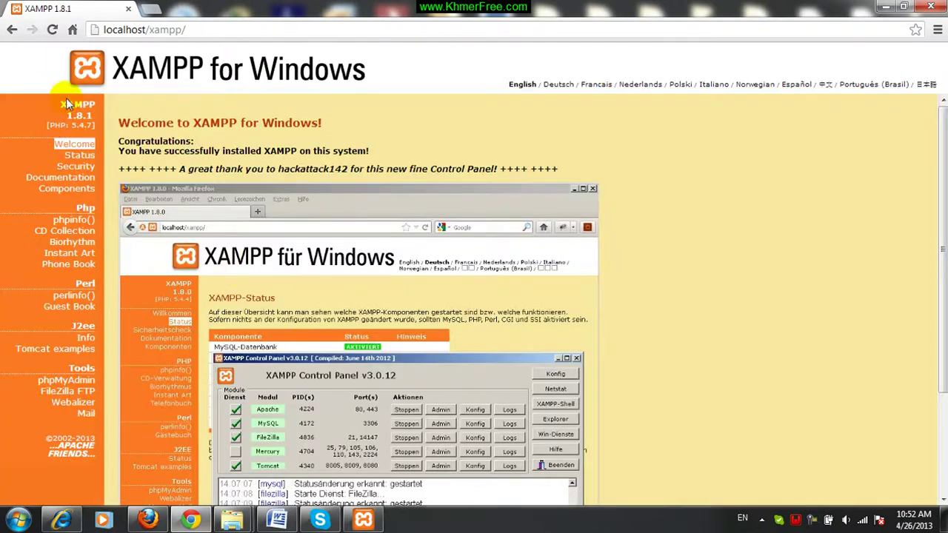
{"action": "left_click", "coordinate": [12, 30]}
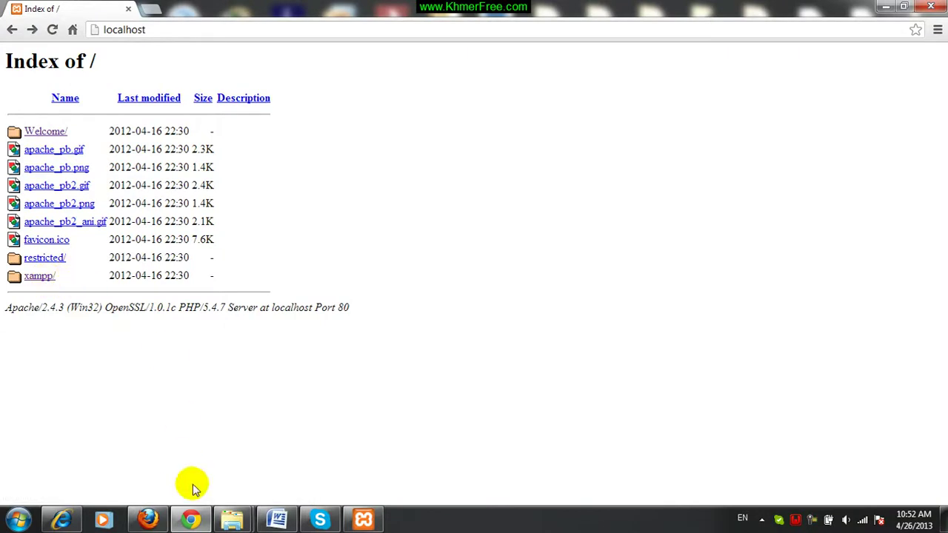
Switch to File Explorer and copy the everyday, ezecom.com.kh, filehippo.com and sabaydownload.com folders from D:\web sample.
{"action": "mouse_move", "coordinate": [232, 520]}
{"action": "left_click", "coordinate": [288, 455]}
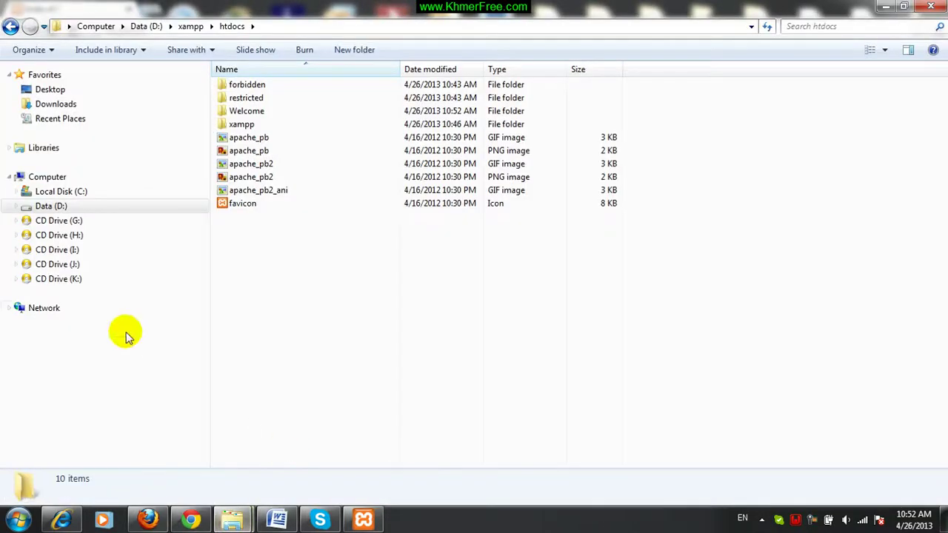
{"action": "left_click", "coordinate": [74, 205]}
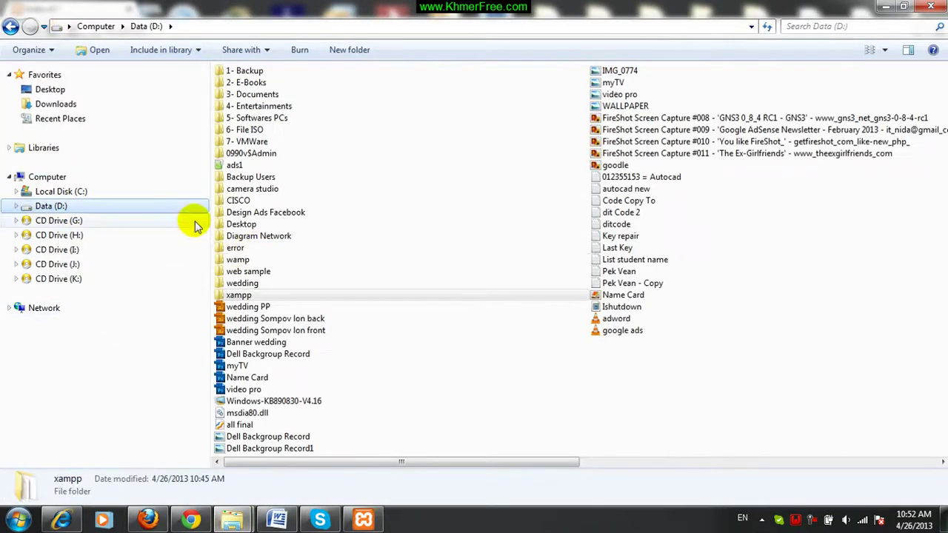
{"action": "left_click", "coordinate": [242, 283]}
{"action": "left_click", "coordinate": [239, 273]}
{"action": "double_click", "coordinate": [252, 274]}
{"action": "left_click_drag", "start_coordinate": [284, 191], "coordinate": [250, 101]}
{"action": "right_click", "coordinate": [249, 101]}
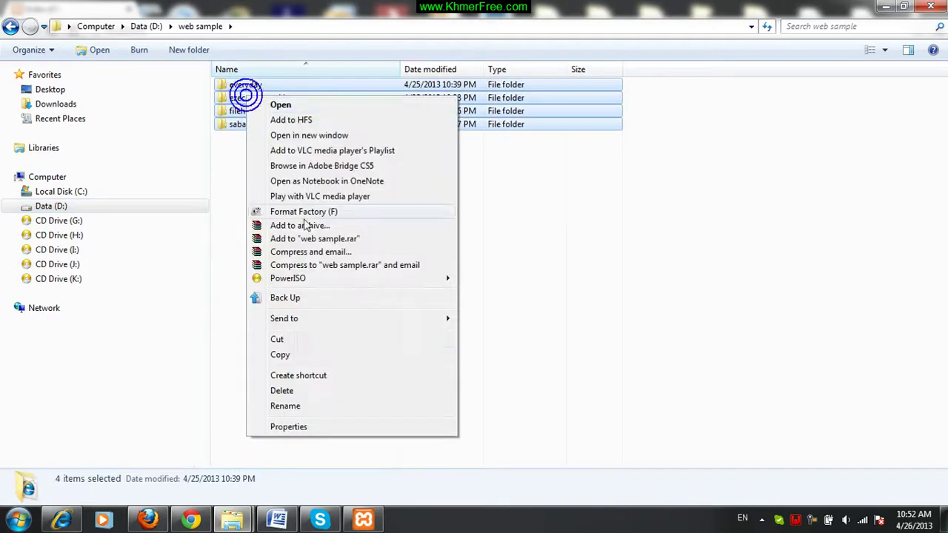
{"action": "left_click", "coordinate": [294, 358]}
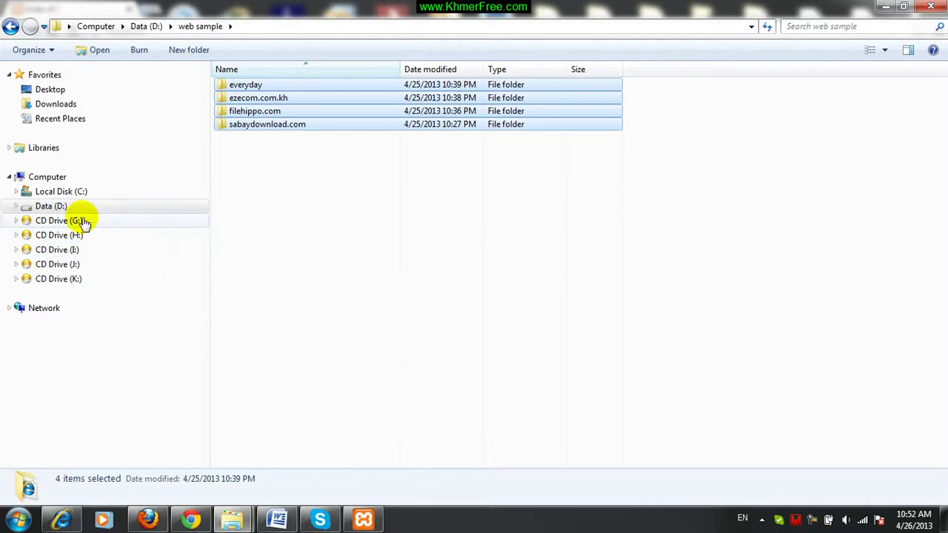
Paste the four copied sample website folders into D:\xampp\htdocs.
{"action": "left_click", "coordinate": [57, 206]}
{"action": "left_click", "coordinate": [245, 296]}
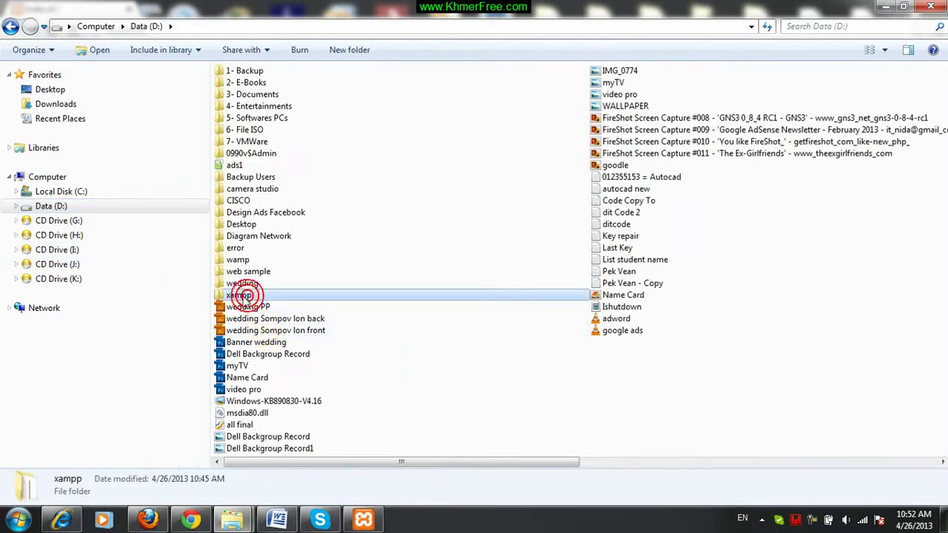
{"action": "double_click", "coordinate": [245, 296]}
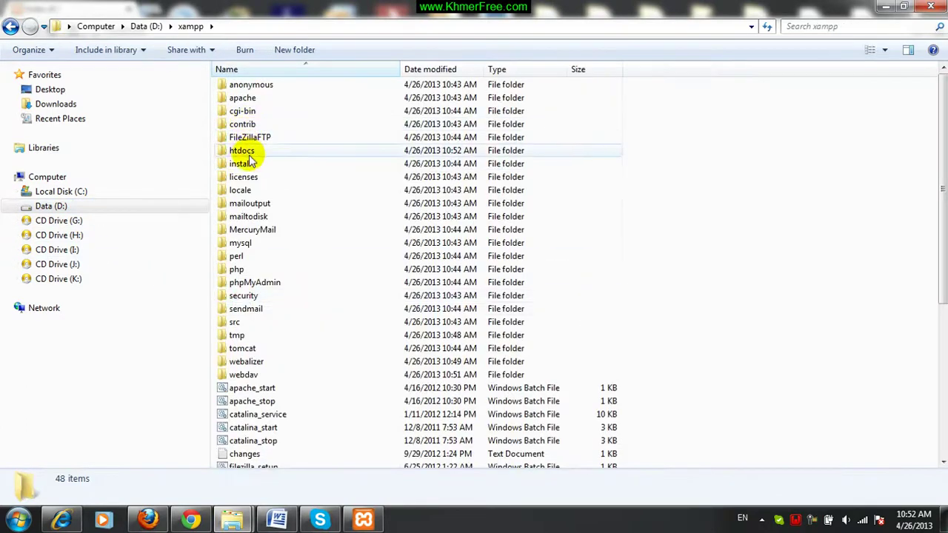
{"action": "left_click", "coordinate": [241, 150]}
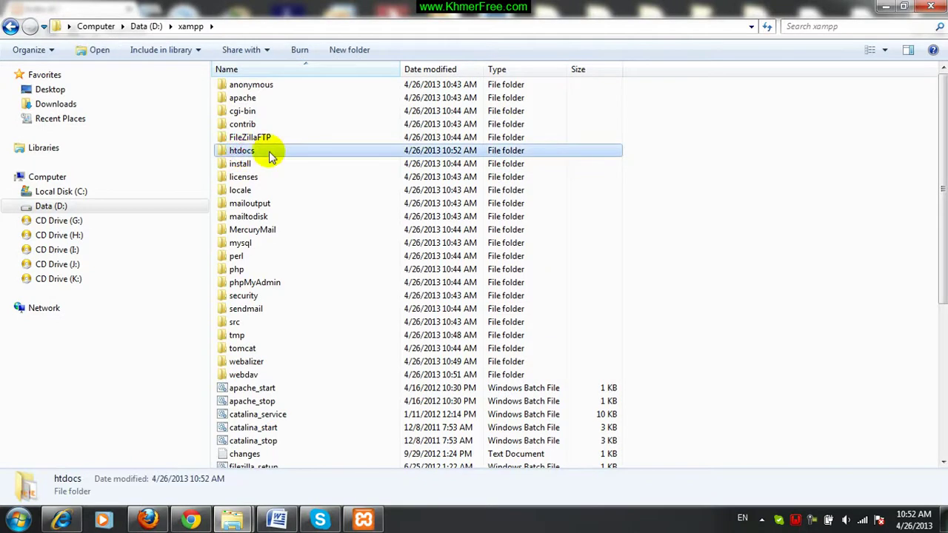
{"action": "double_click", "coordinate": [269, 153]}
{"action": "right_click", "coordinate": [274, 286]}
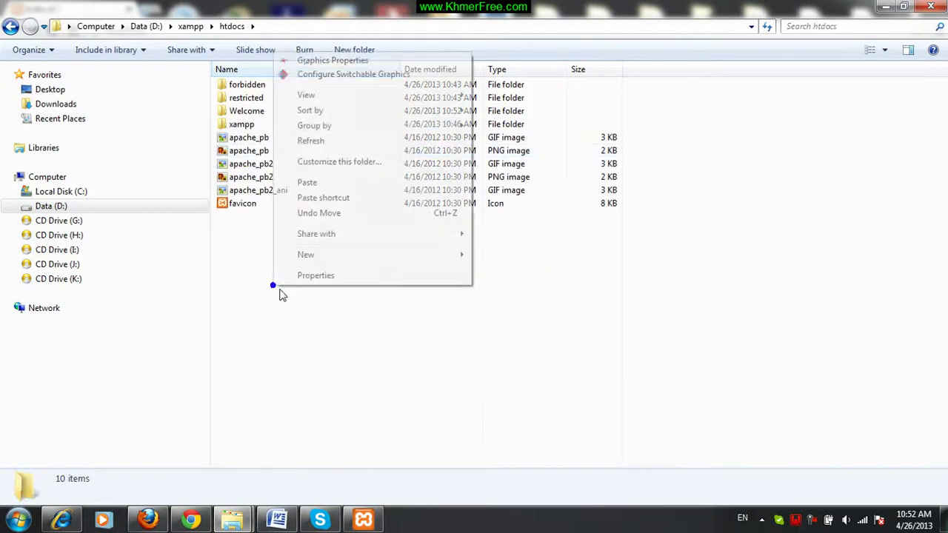
{"action": "left_click", "coordinate": [317, 183]}
{"action": "left_click", "coordinate": [316, 303]}
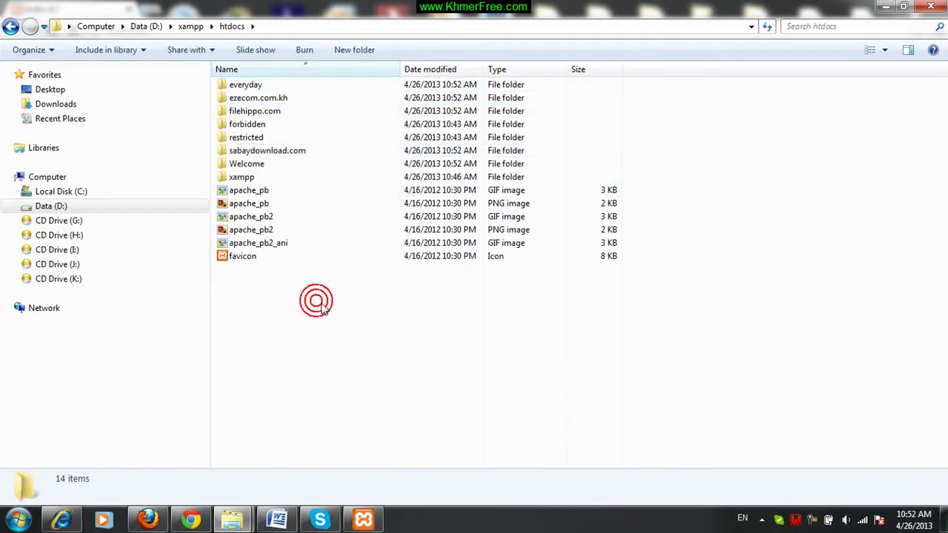
Switch to Chrome and reload the localhost index to check for the added website folders.
{"action": "left_click", "coordinate": [192, 521]}
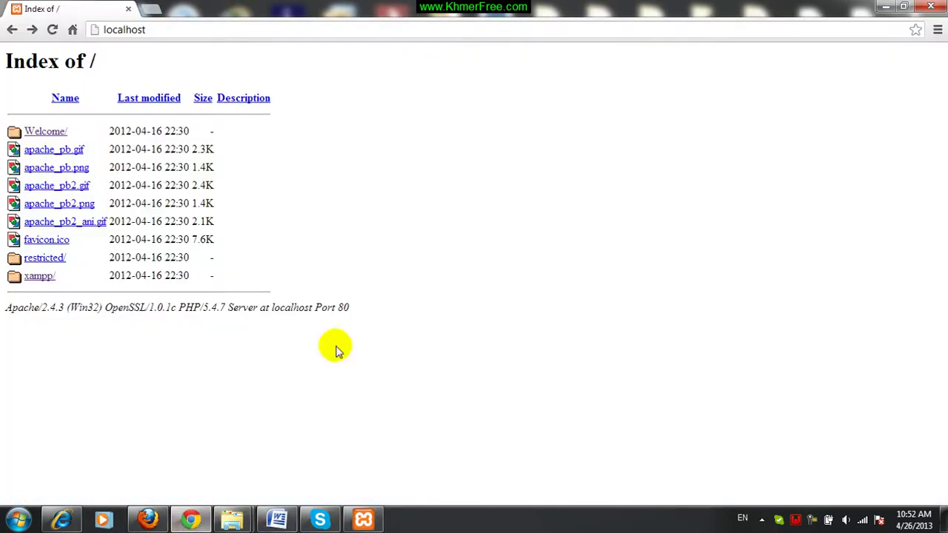
{"action": "left_click", "coordinate": [53, 31]}
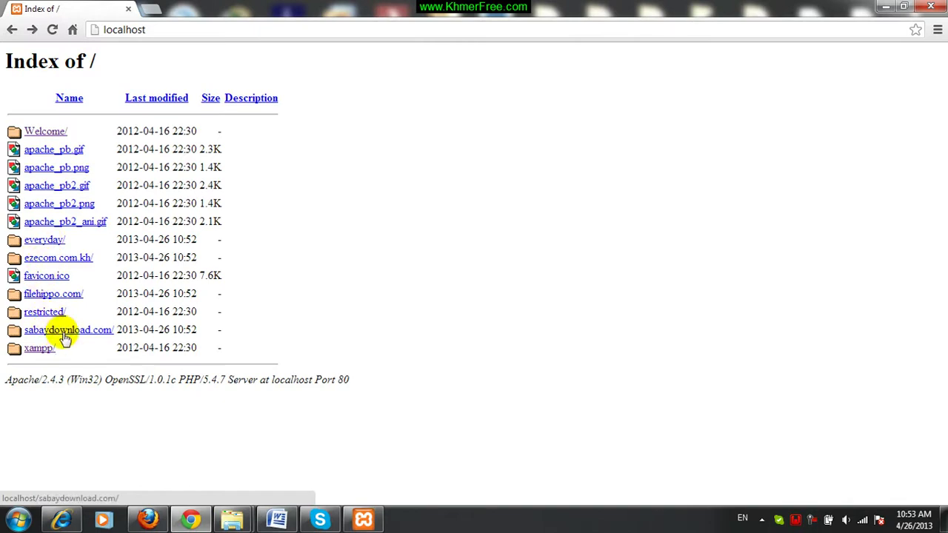
{"action": "right_click", "coordinate": [432, 224]}
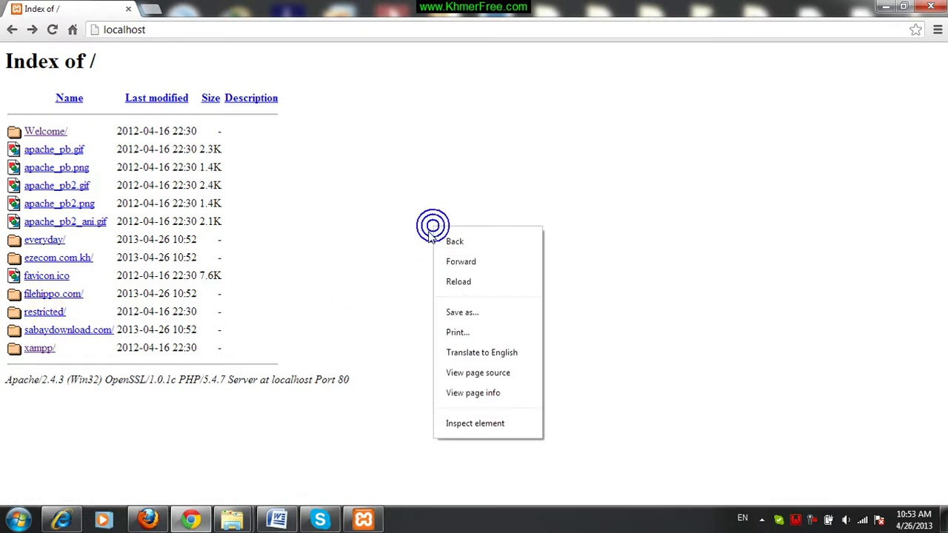
{"action": "left_click", "coordinate": [458, 283]}
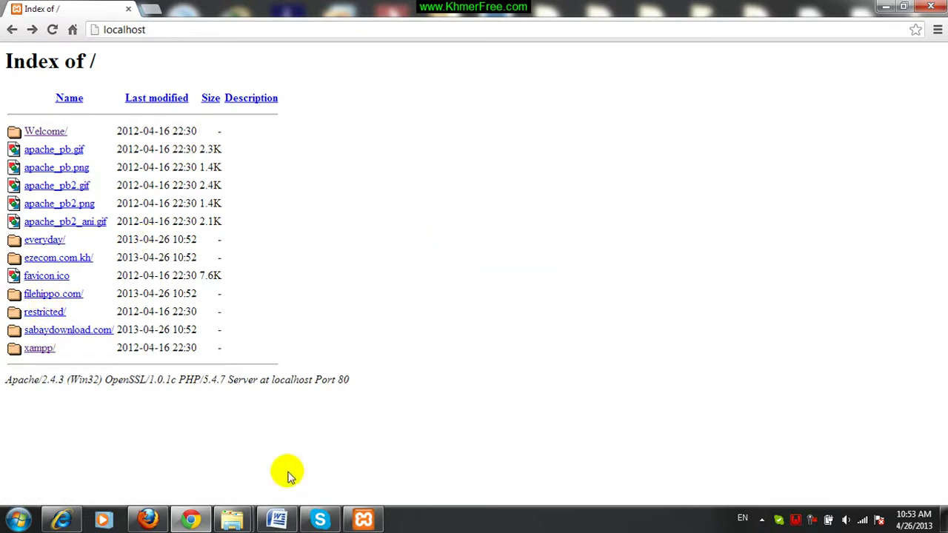
Review the source folders in D:\web sample in File Explorer and return to the localhost index in Chrome.
{"action": "mouse_move", "coordinate": [234, 522]}
{"action": "left_click", "coordinate": [272, 445]}
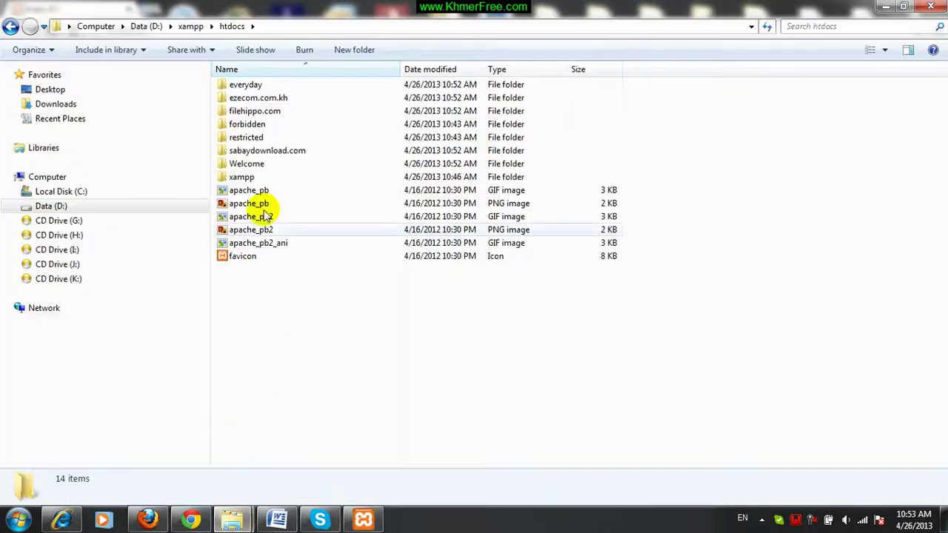
{"action": "left_click", "coordinate": [115, 211]}
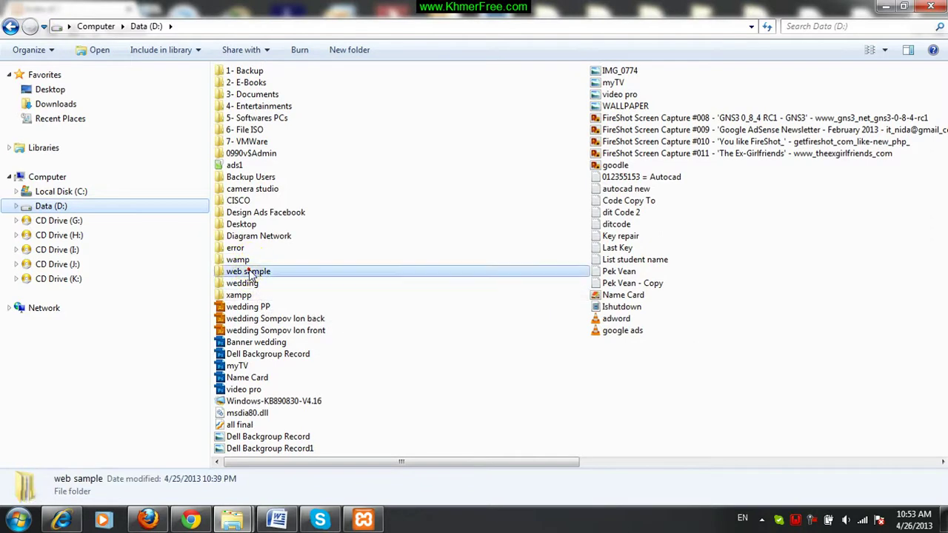
{"action": "double_click", "coordinate": [250, 271]}
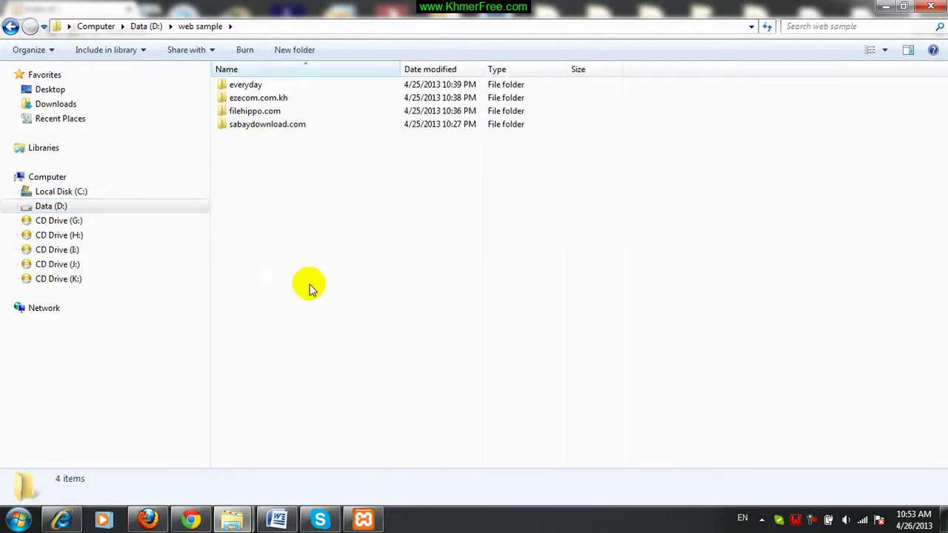
{"action": "left_click", "coordinate": [204, 515]}
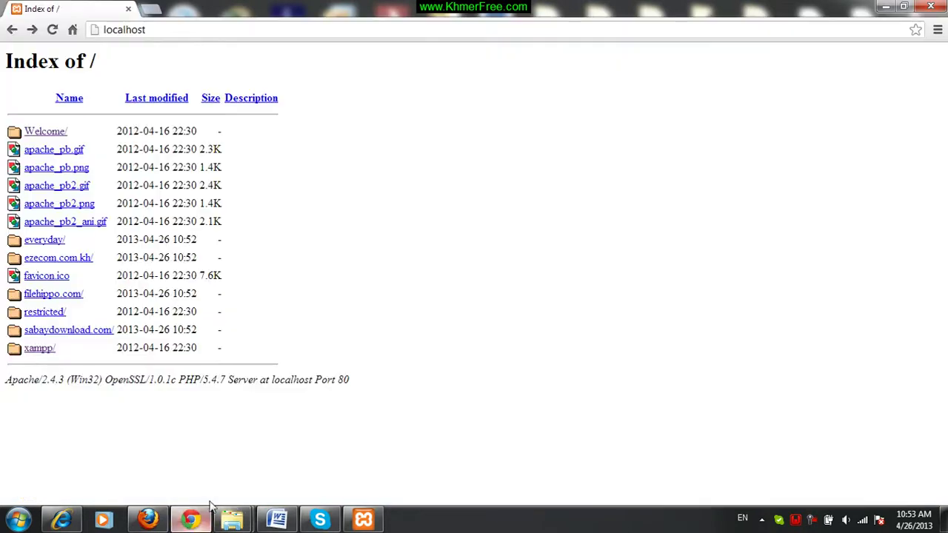
Open the Sabay Download page in localhost's sabaydownload.com folder, look through it, and return to the localhost index.
{"action": "left_click", "coordinate": [38, 240]}
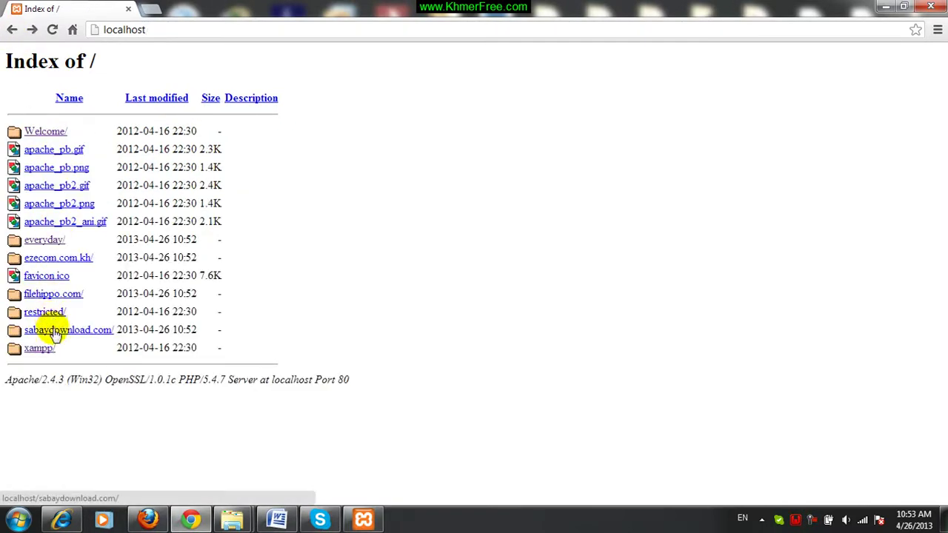
{"action": "left_click", "coordinate": [56, 331]}
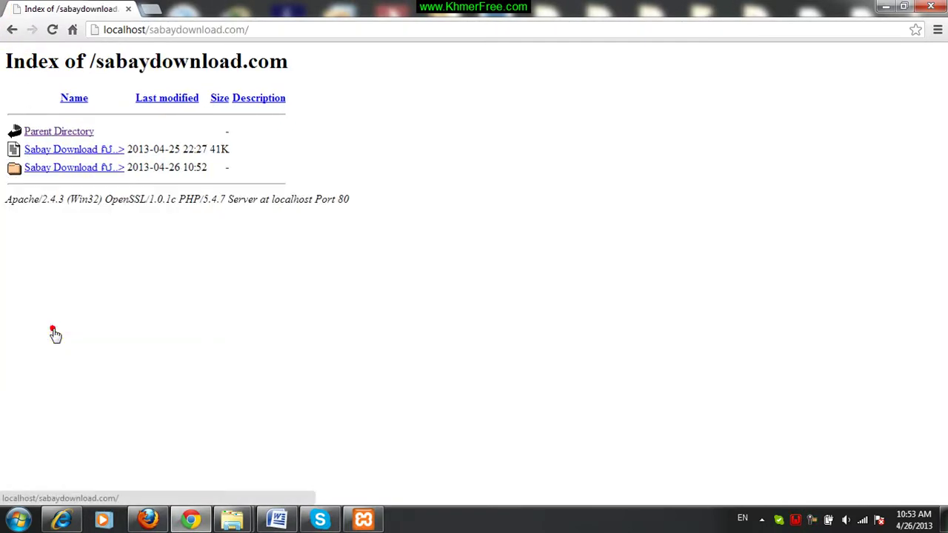
{"action": "left_click", "coordinate": [103, 151]}
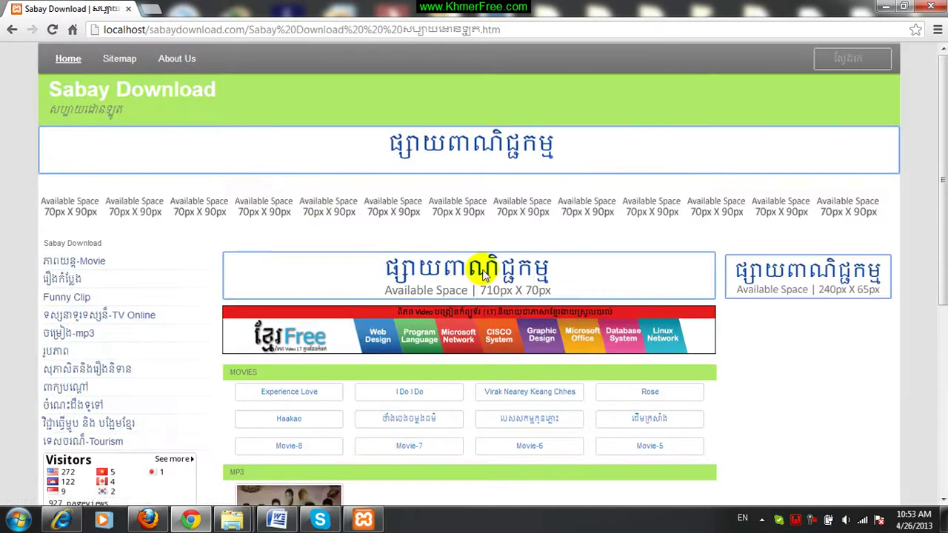
{"action": "scroll", "coordinate": [489, 281], "scroll_direction": "down", "scroll_amount": 5}
{"action": "scroll", "coordinate": [485, 285], "scroll_direction": "up", "scroll_amount": 4}
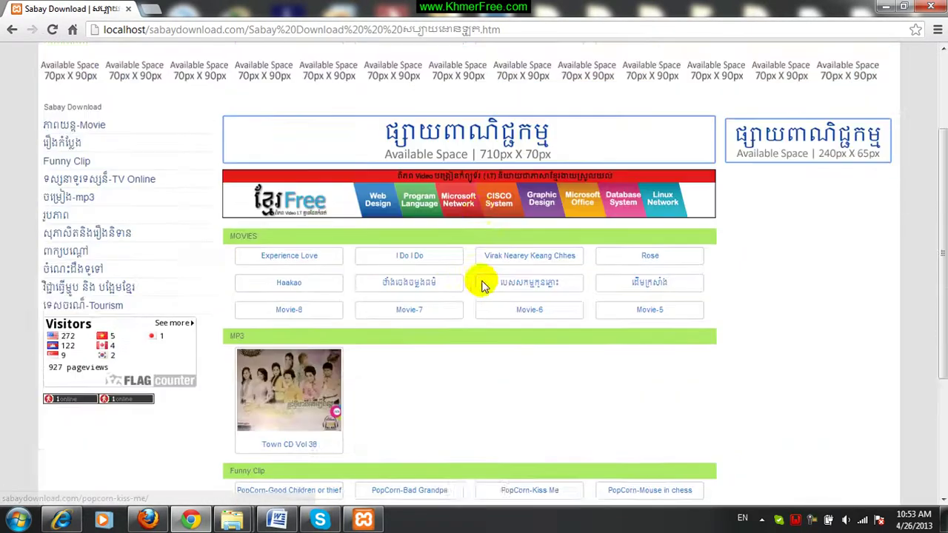
{"action": "scroll", "coordinate": [480, 287], "scroll_direction": "up", "scroll_amount": 2}
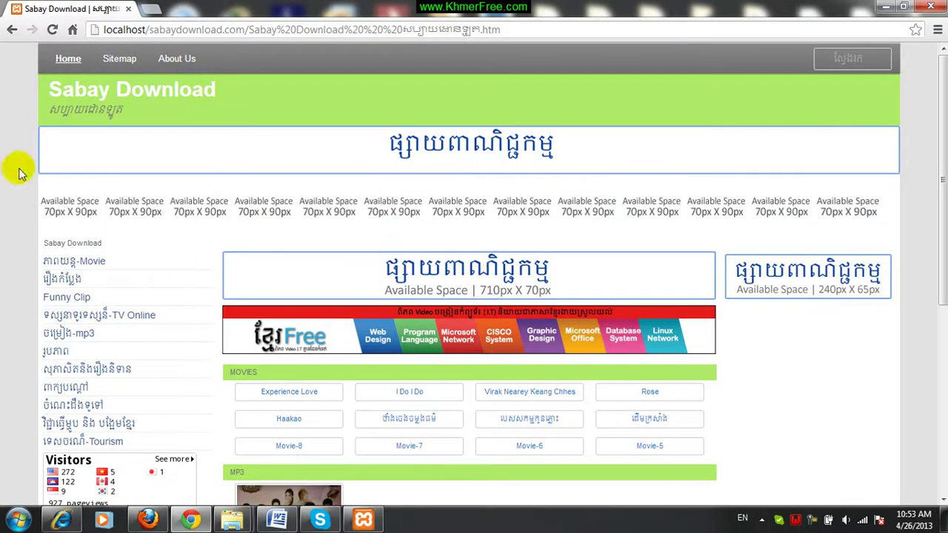
{"action": "left_click", "coordinate": [11, 29]}
{"action": "left_click", "coordinate": [12, 30]}
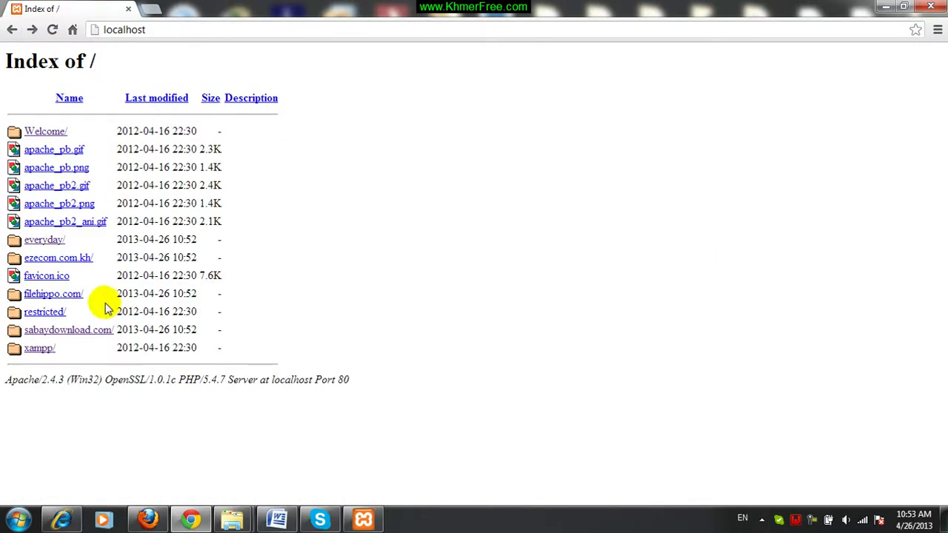
Open the Everyday.com.kh page in localhost's everyday folder, look through it, and return to the localhost index.
{"action": "left_click", "coordinate": [52, 240]}
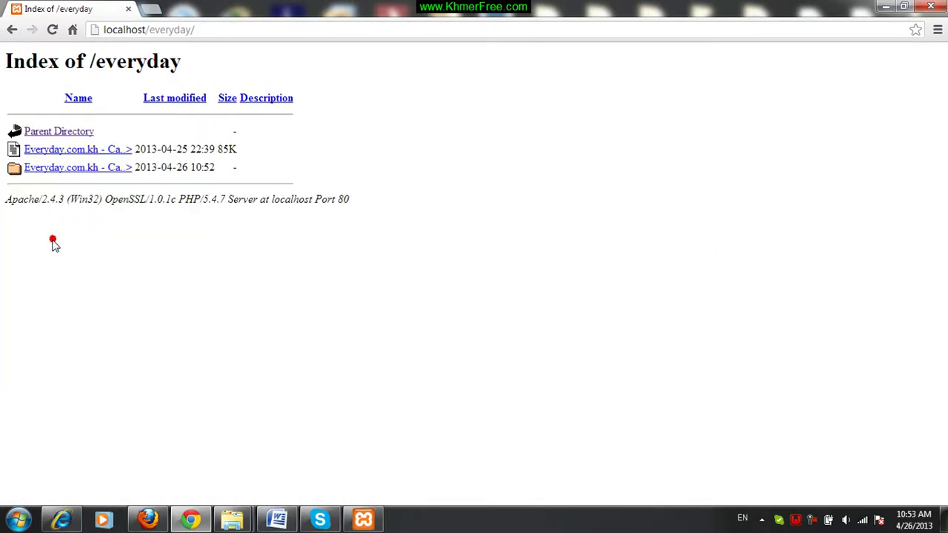
{"action": "left_click", "coordinate": [58, 152]}
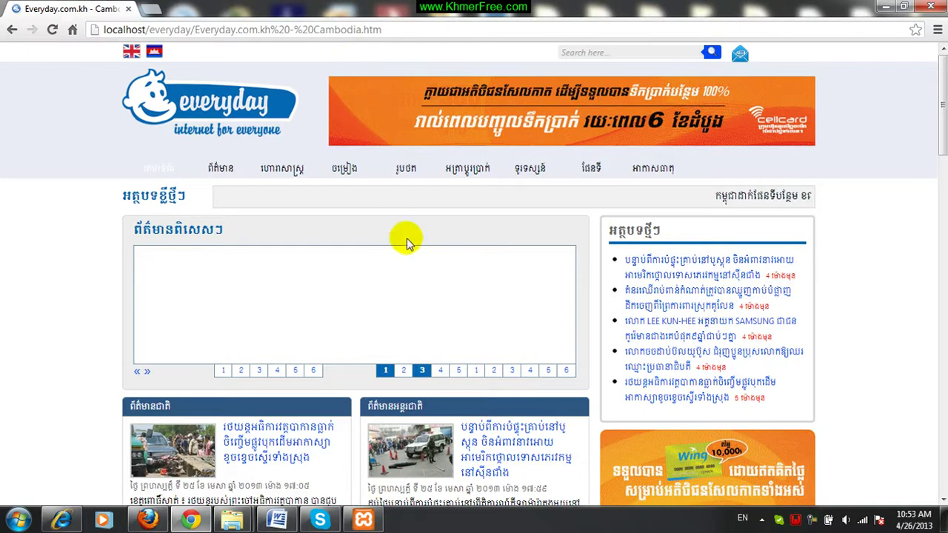
{"action": "scroll", "coordinate": [514, 316], "scroll_direction": "down", "scroll_amount": 10}
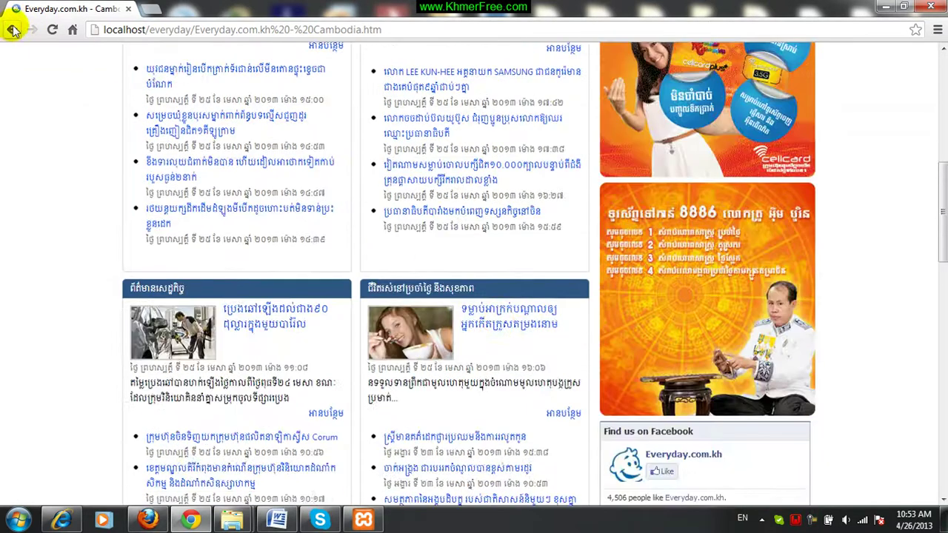
{"action": "left_click", "coordinate": [13, 30]}
{"action": "left_click", "coordinate": [13, 30]}
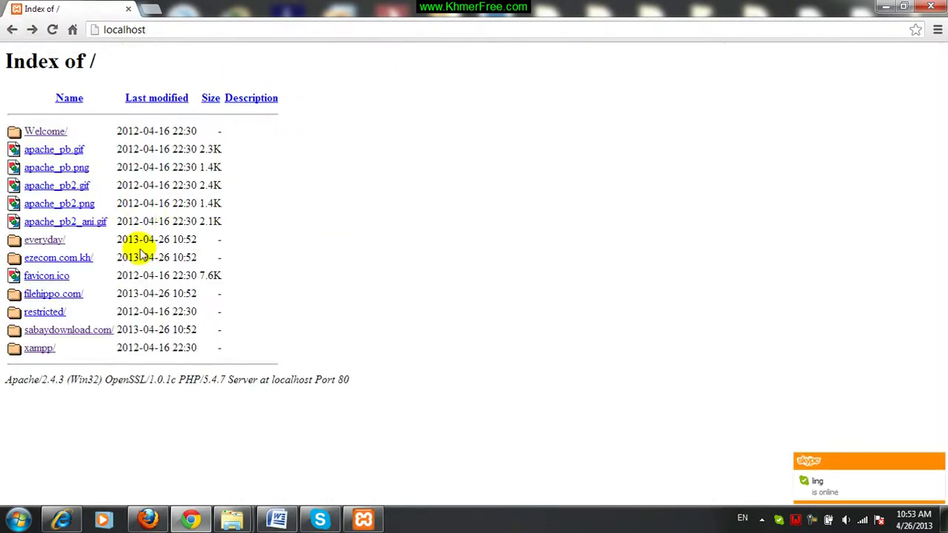
Open the Ezecom page in localhost's ezecom.com.kh folder, look through it, and return to the localhost index.
{"action": "left_click", "coordinate": [71, 257]}
{"action": "left_click", "coordinate": [64, 151]}
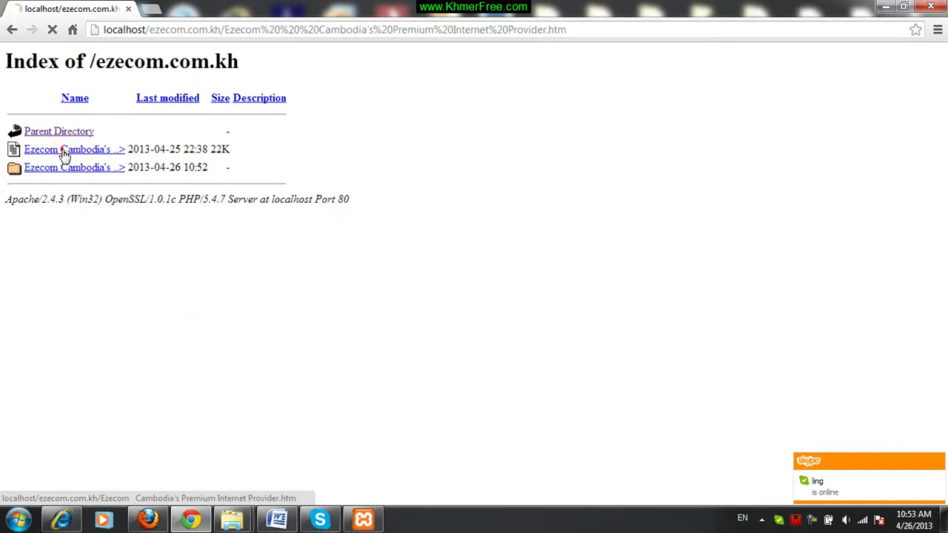
{"action": "scroll", "coordinate": [389, 285], "scroll_direction": "down", "scroll_amount": 1}
{"action": "scroll", "coordinate": [385, 267], "scroll_direction": "up", "scroll_amount": 1}
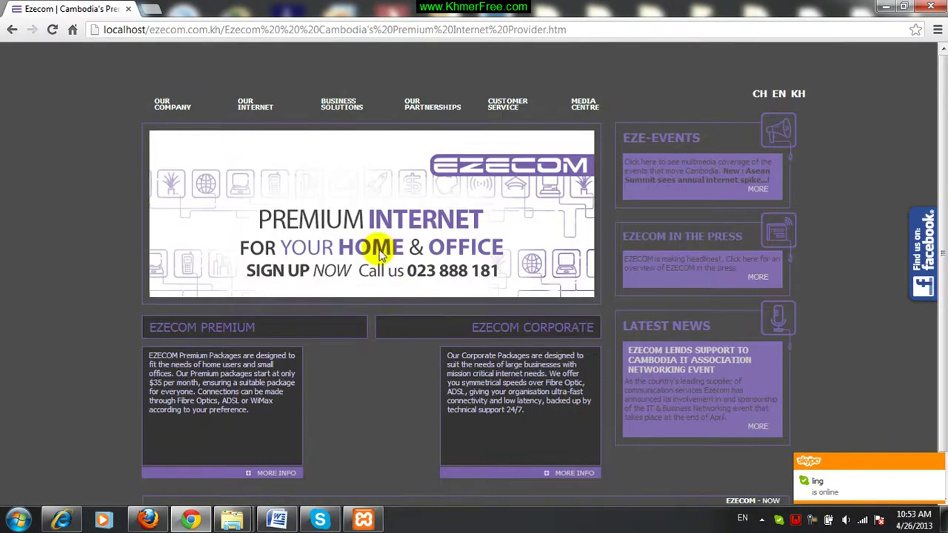
{"action": "left_click", "coordinate": [12, 30]}
{"action": "left_click", "coordinate": [13, 29]}
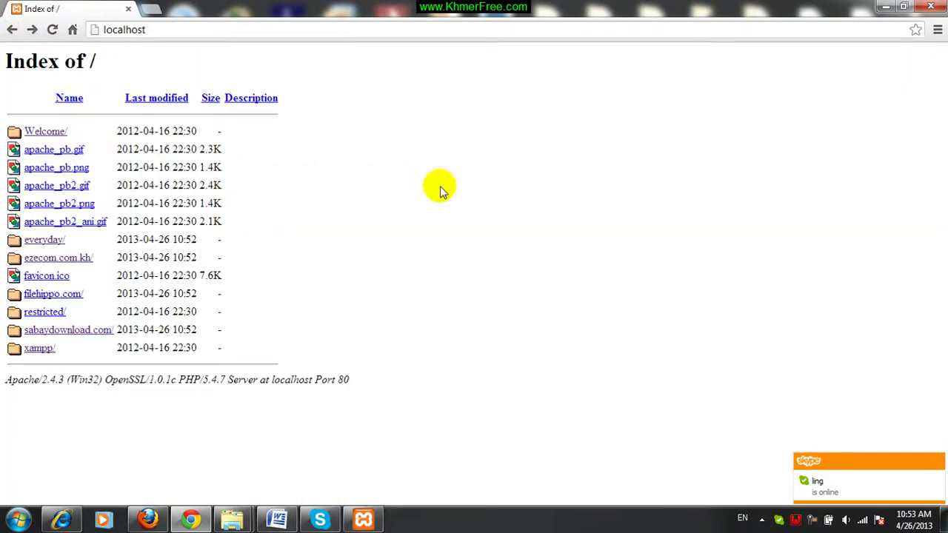
Close Chrome and the File Explorer window showing the web sample folder.
{"action": "left_click", "coordinate": [937, 10]}
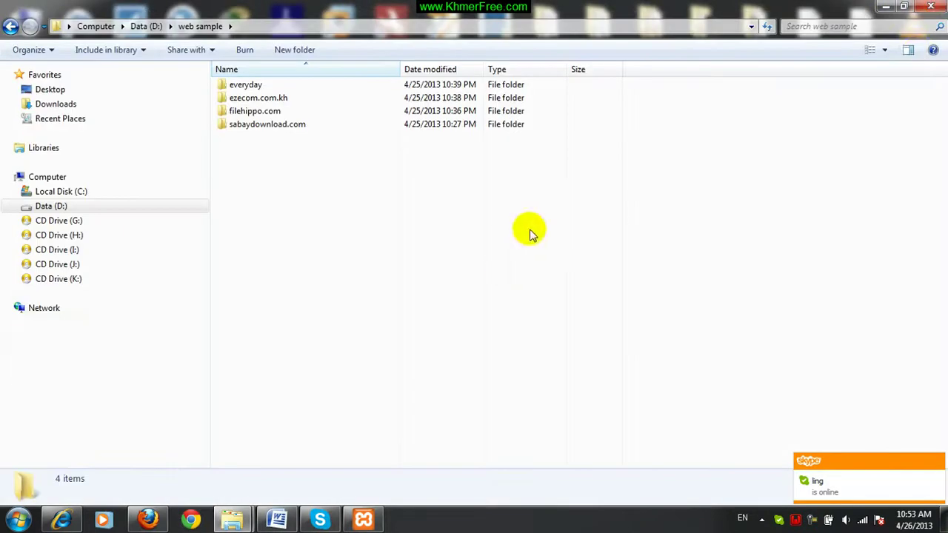
{"action": "left_click", "coordinate": [931, 8]}
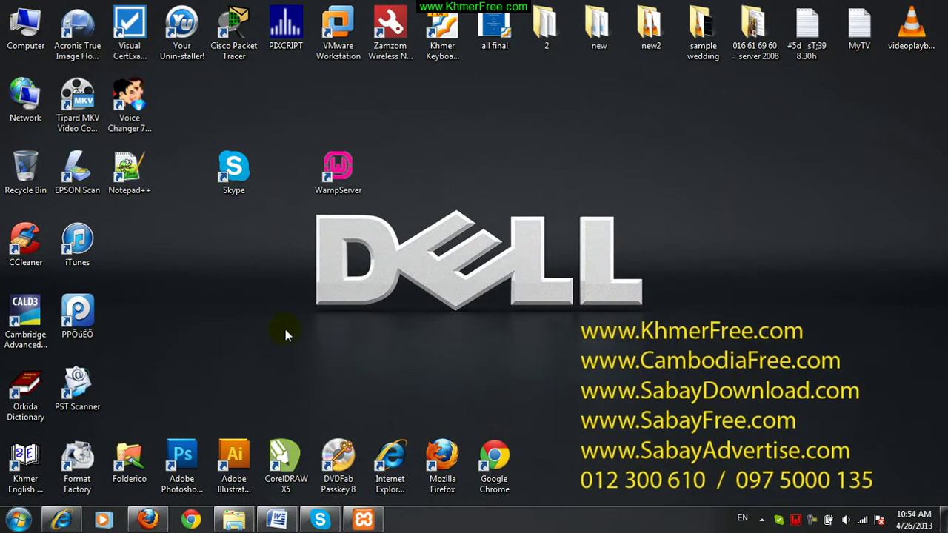
Create a desktop shortcut to the XAMPP Control Panel and place it beside the WampServer shortcut.
{"action": "left_click", "coordinate": [4, 524]}
{"action": "left_click", "coordinate": [44, 453]}
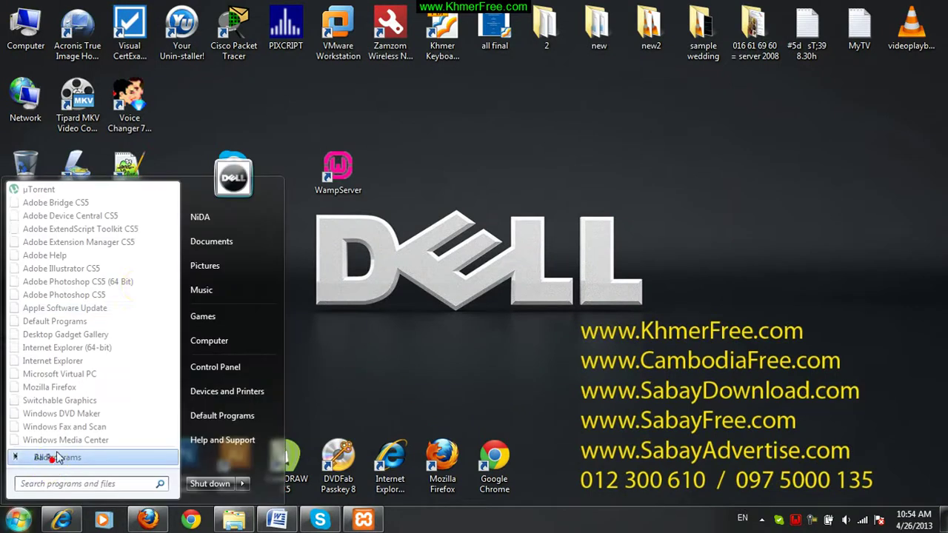
{"action": "left_click_drag", "start_coordinate": [173, 246], "coordinate": [171, 294]}
{"action": "scroll", "coordinate": [164, 366], "scroll_direction": "down", "scroll_amount": 5}
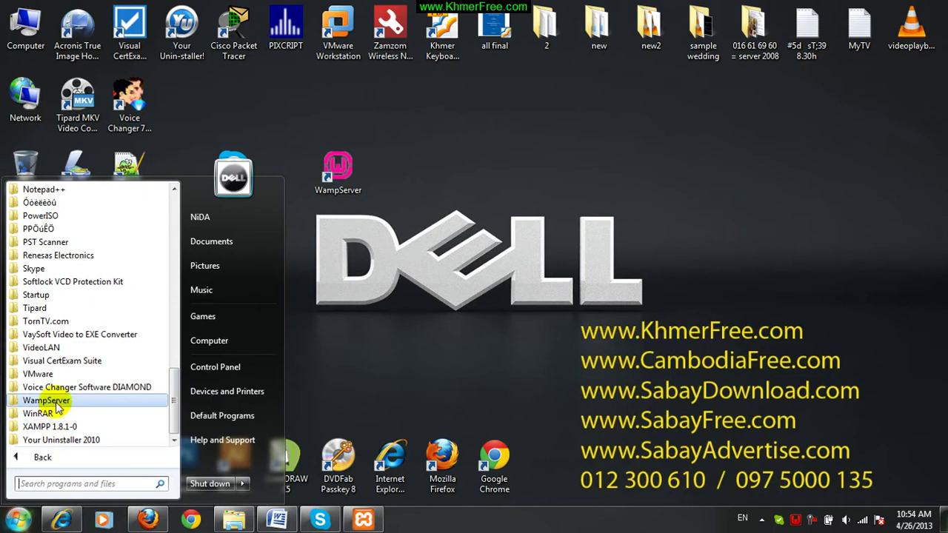
{"action": "left_click", "coordinate": [46, 426]}
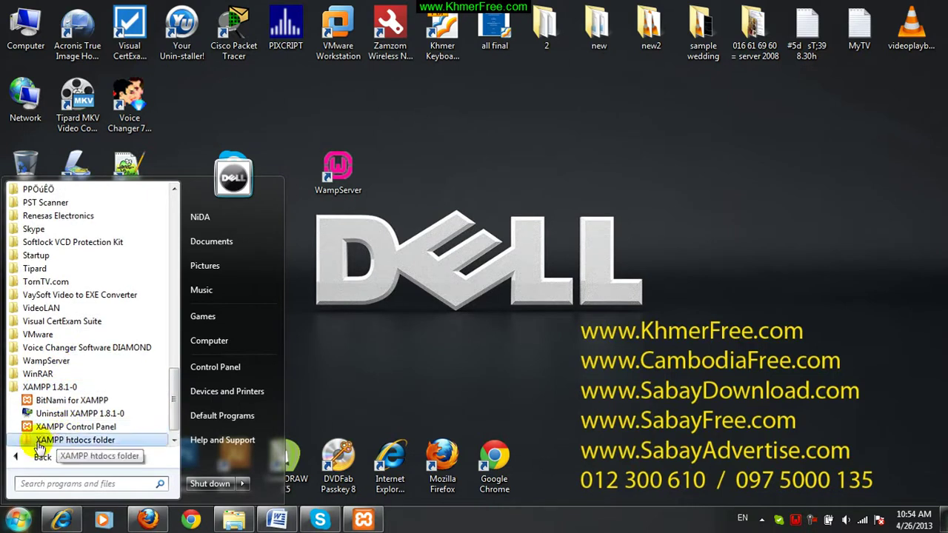
{"action": "right_click", "coordinate": [76, 428]}
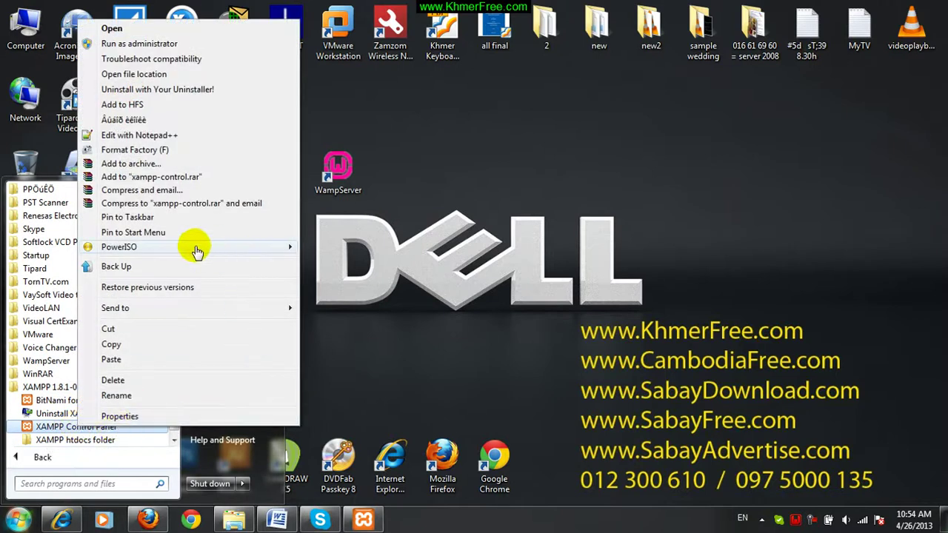
{"action": "mouse_move", "coordinate": [186, 309]}
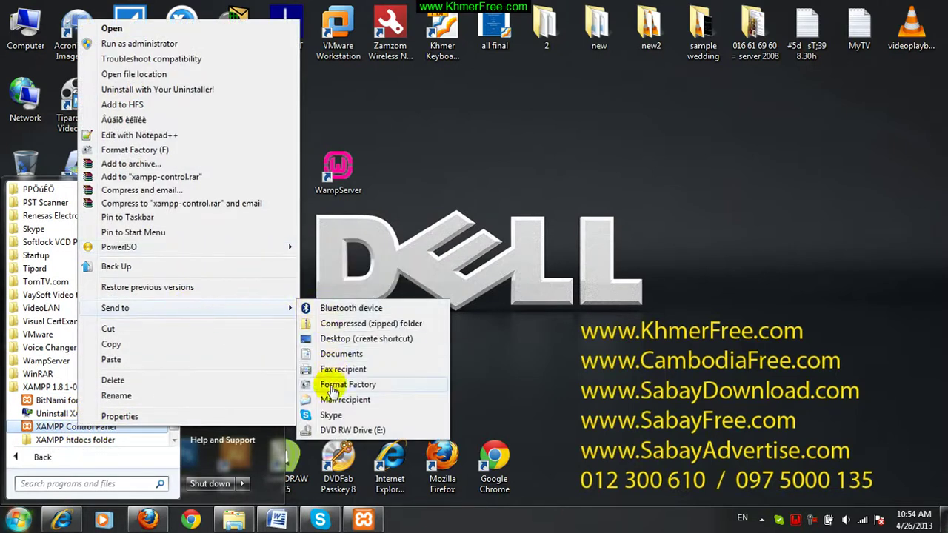
{"action": "left_click", "coordinate": [348, 338]}
{"action": "left_click", "coordinate": [420, 310]}
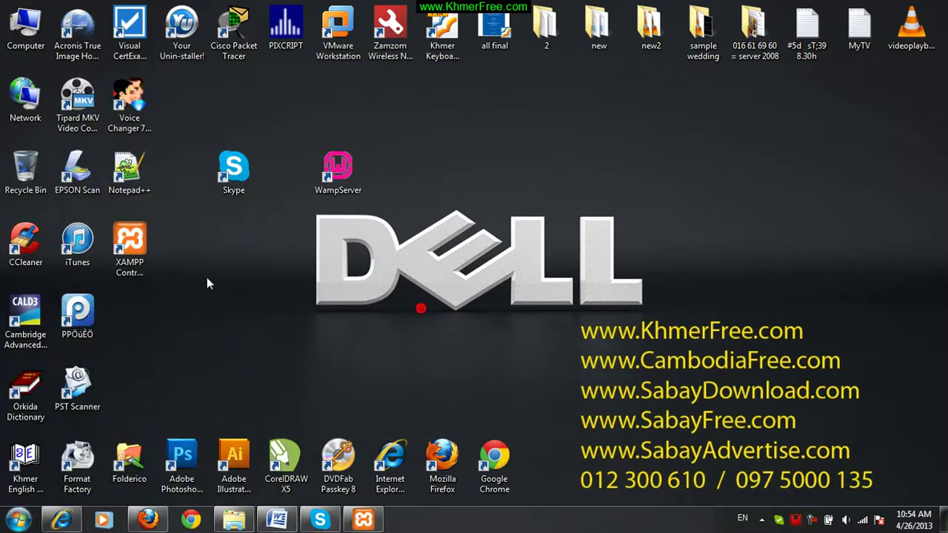
{"action": "left_click_drag", "start_coordinate": [221, 259], "coordinate": [489, 189]}
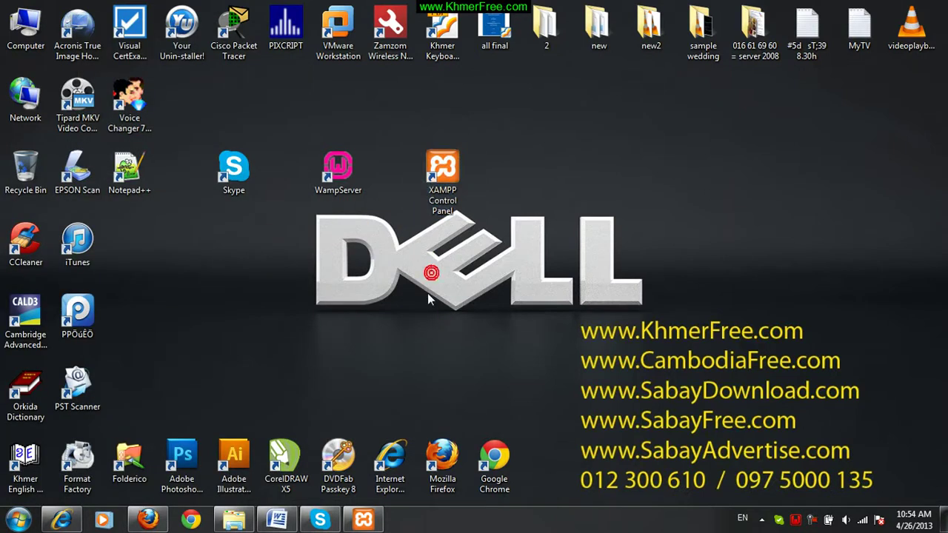
{"action": "left_click_drag", "start_coordinate": [304, 112], "coordinate": [385, 226]}
{"action": "left_click_drag", "start_coordinate": [395, 124], "coordinate": [474, 237]}
{"action": "left_click", "coordinate": [232, 233]}
{"action": "left_click_drag", "start_coordinate": [190, 126], "coordinate": [292, 266]}
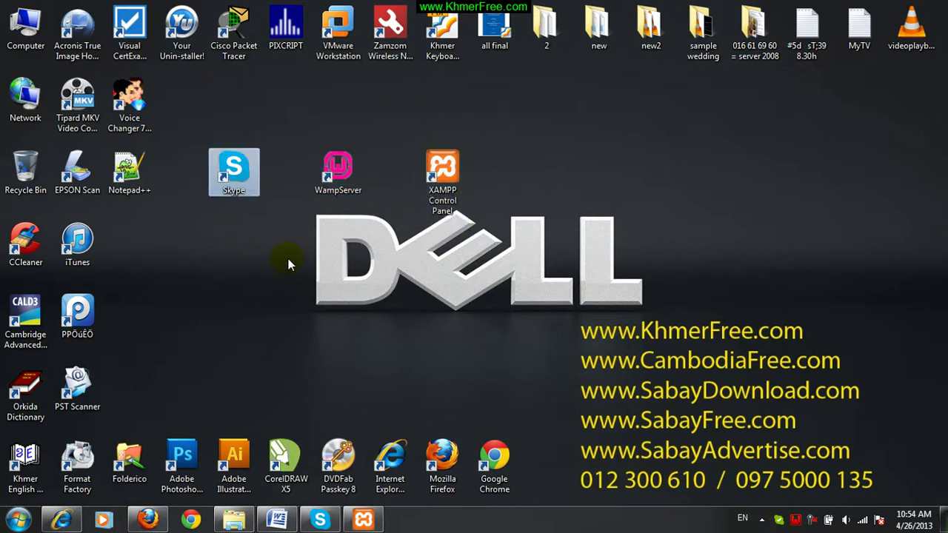
Set the xampp-control.exe notification area icon to show icon and notifications, and apply the change.
{"action": "left_click", "coordinate": [762, 520]}
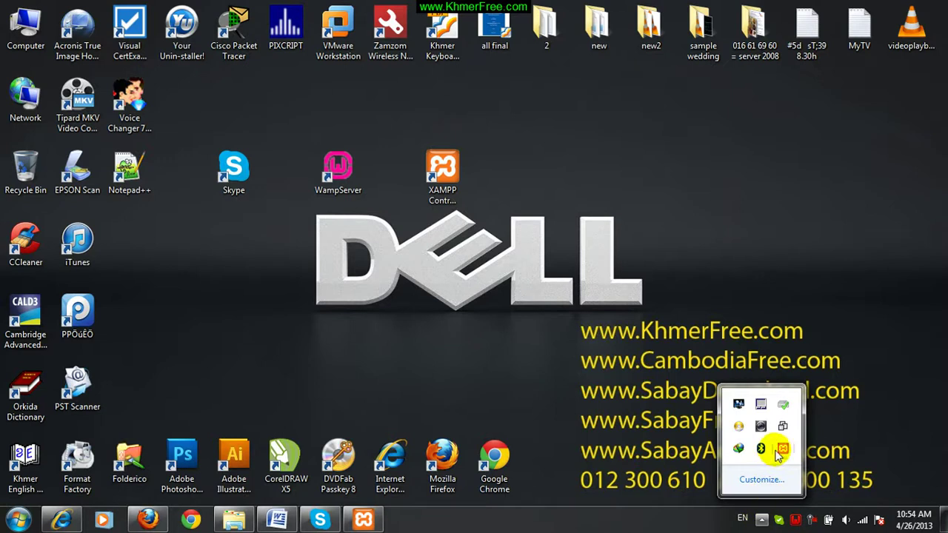
{"action": "left_click", "coordinate": [770, 479]}
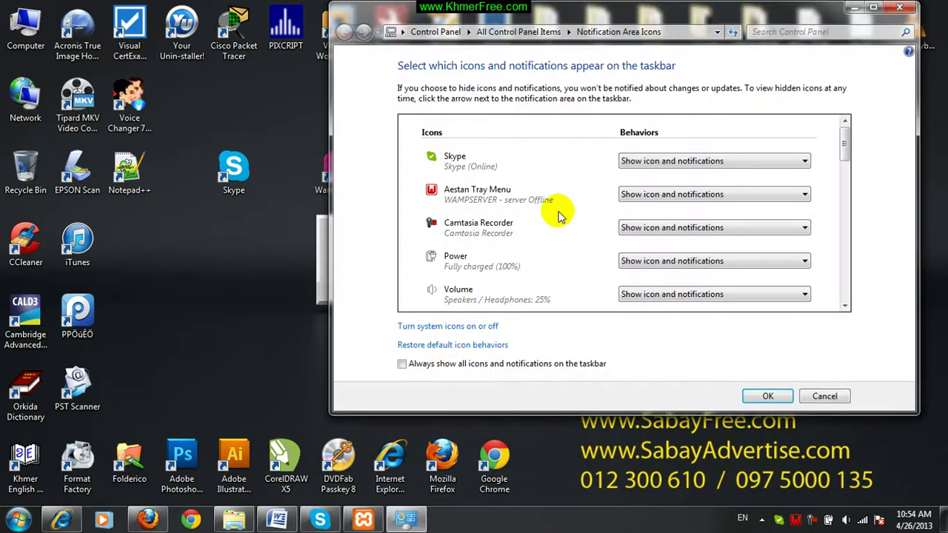
{"action": "left_click_drag", "start_coordinate": [843, 152], "coordinate": [852, 224]}
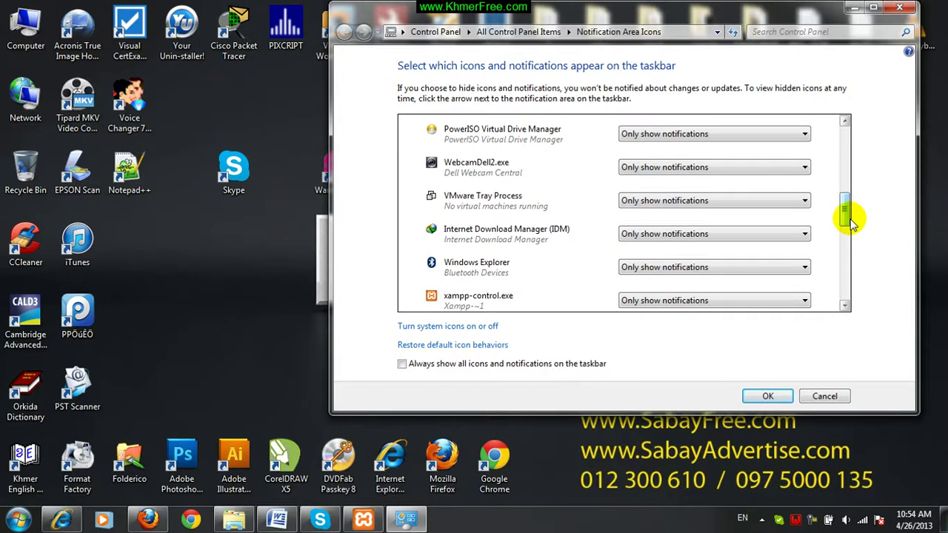
{"action": "scroll", "coordinate": [845, 250], "scroll_direction": "down", "scroll_amount": 1}
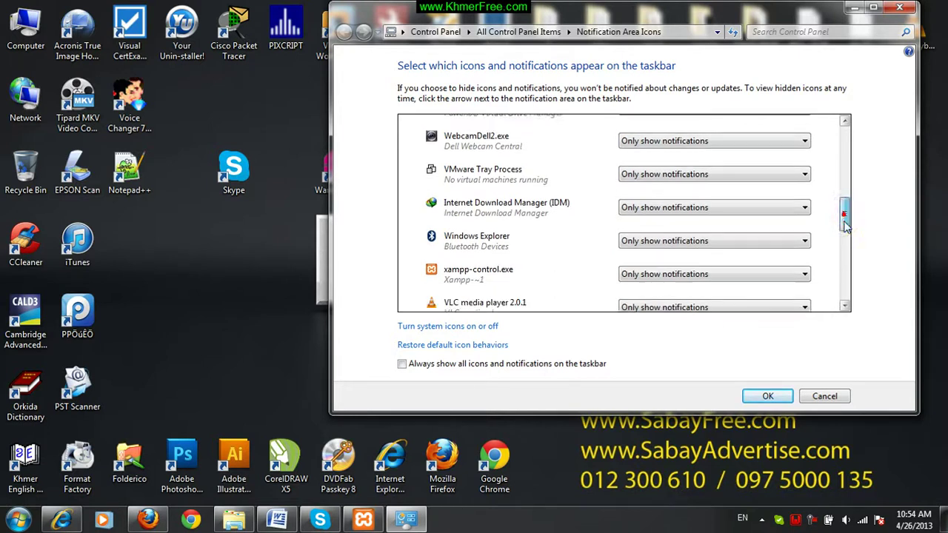
{"action": "left_click", "coordinate": [634, 254]}
{"action": "left_click", "coordinate": [639, 265]}
{"action": "left_click", "coordinate": [767, 395]}
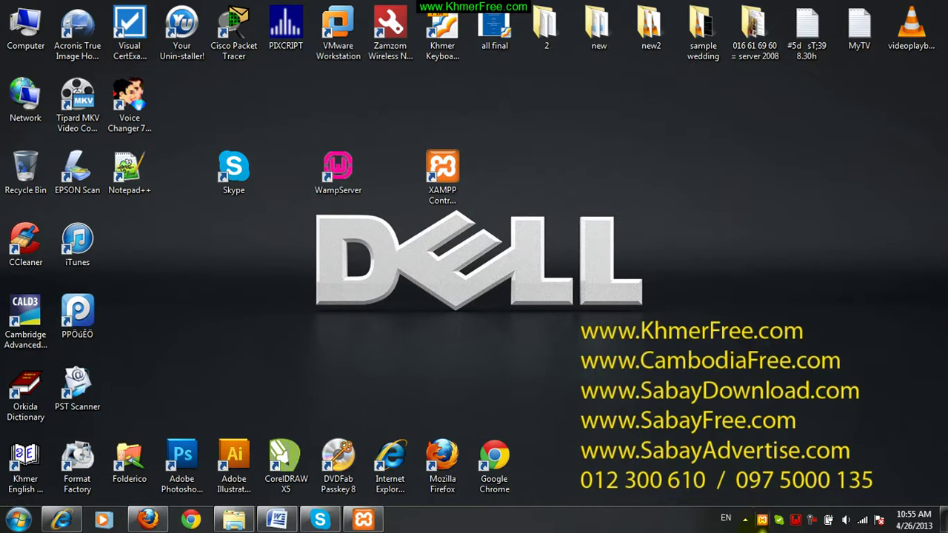
Open the XAMPP Control Panel's configuration and enable autostart for the Apache module.
{"action": "left_click", "coordinate": [363, 520]}
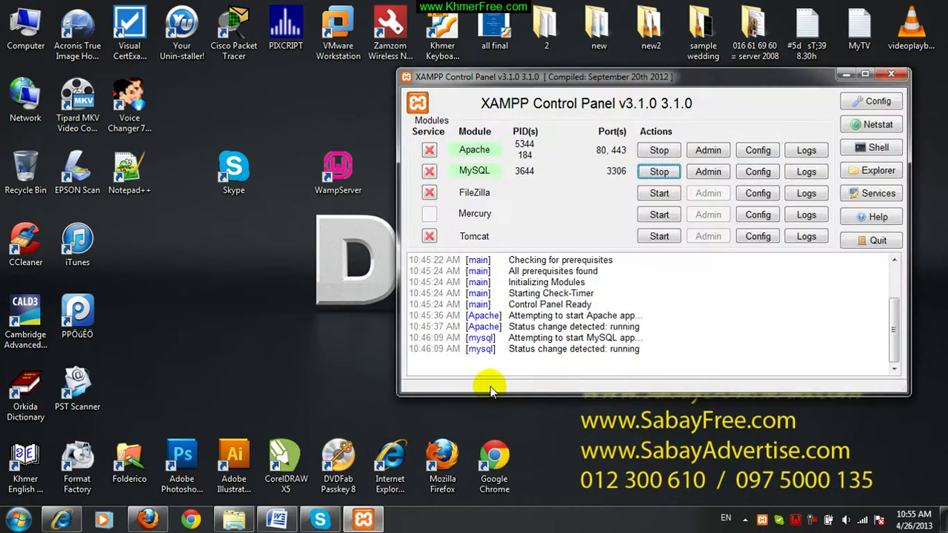
{"action": "left_click", "coordinate": [878, 103]}
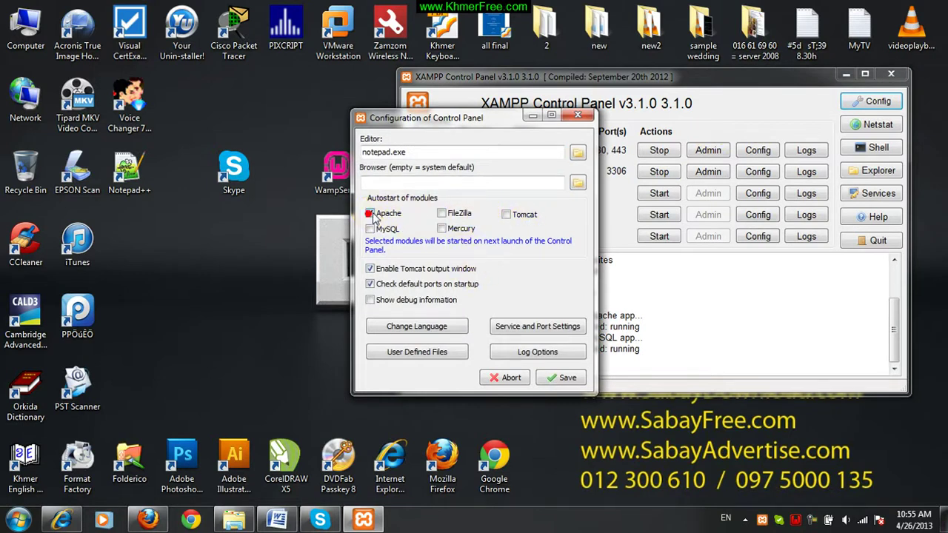
Review the service and port settings for Apache, MySQL, FileZilla, Mercury and Tomcat, and close them without saving.
{"action": "left_click", "coordinate": [517, 330]}
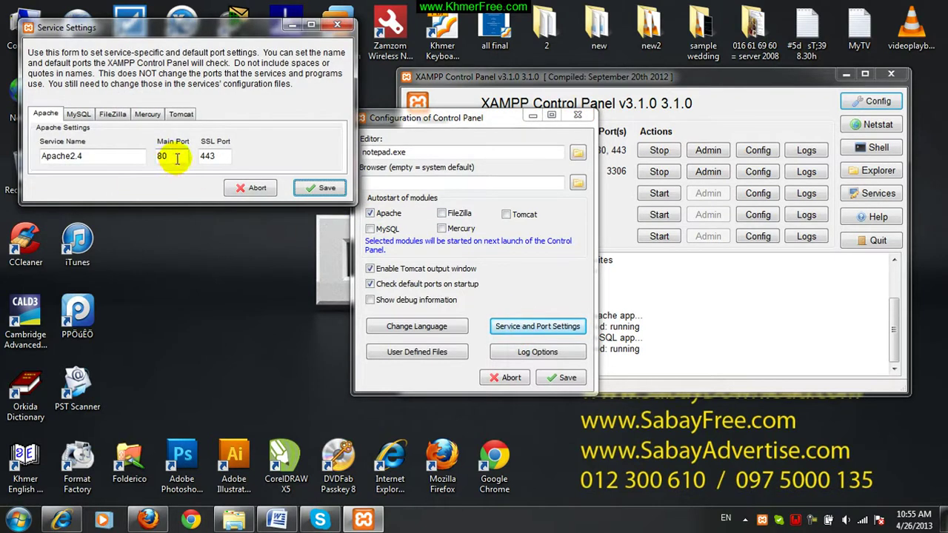
{"action": "left_click", "coordinate": [83, 115]}
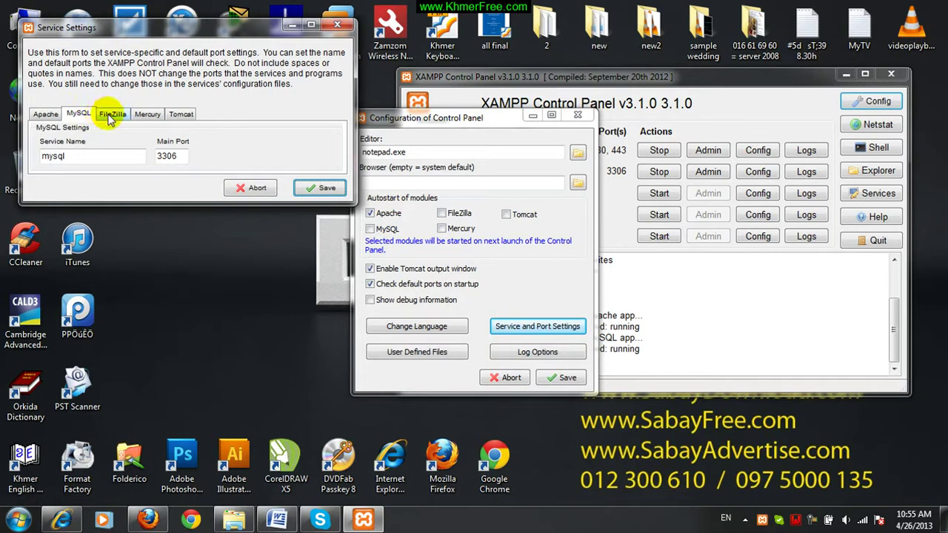
{"action": "left_click", "coordinate": [112, 115]}
{"action": "left_click", "coordinate": [145, 117]}
{"action": "left_click", "coordinate": [180, 115]}
{"action": "left_click", "coordinate": [52, 117]}
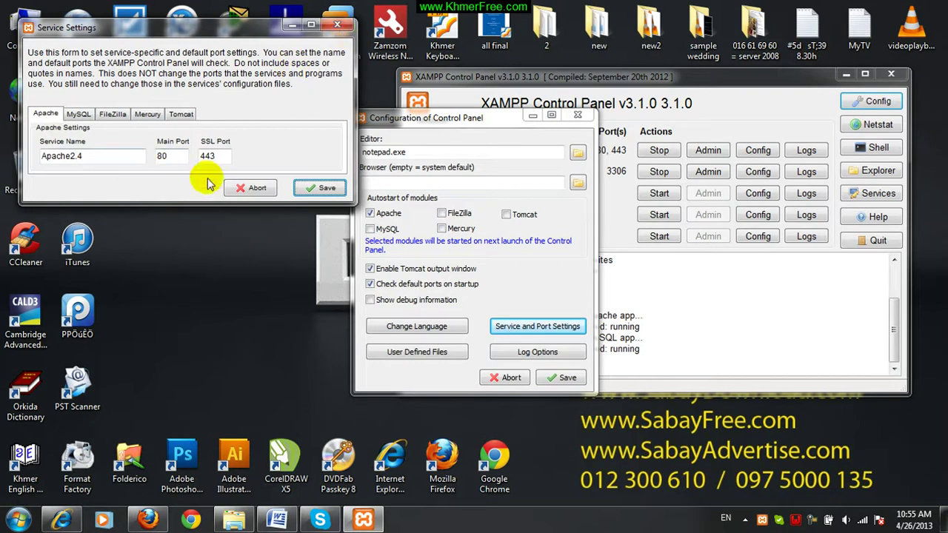
{"action": "left_click", "coordinate": [338, 28]}
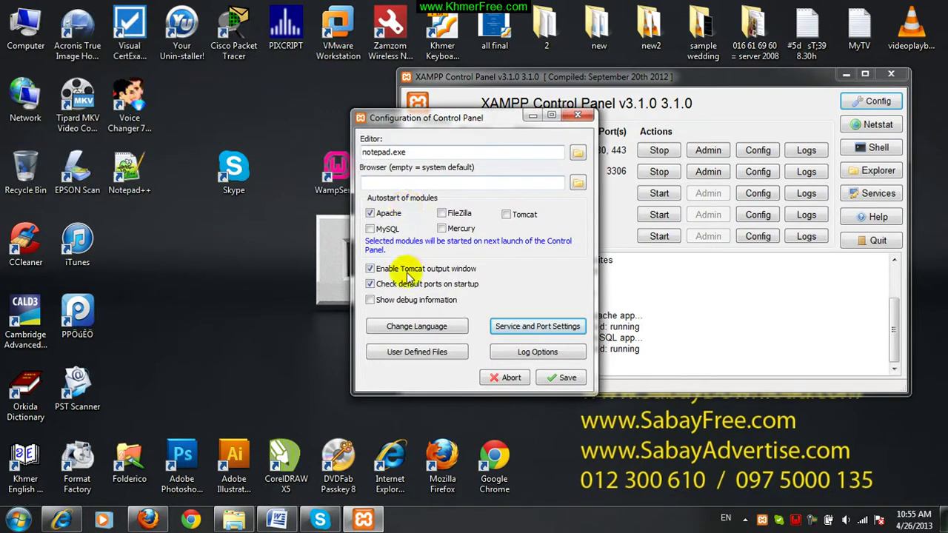
Toggle Apache's autostart option, save the configuration, and close the XAMPP Control Panel window.
{"action": "left_click", "coordinate": [375, 215]}
{"action": "left_click", "coordinate": [557, 380]}
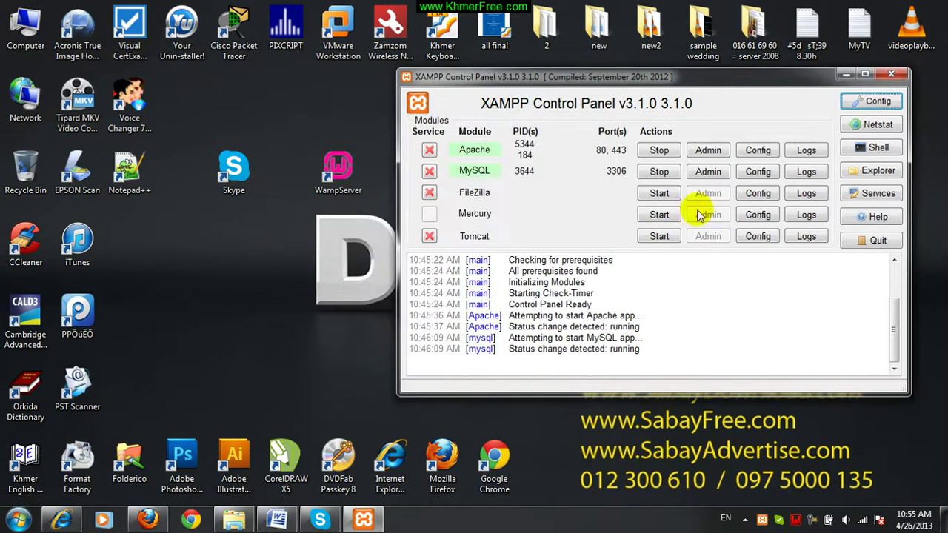
{"action": "left_click", "coordinate": [891, 75]}
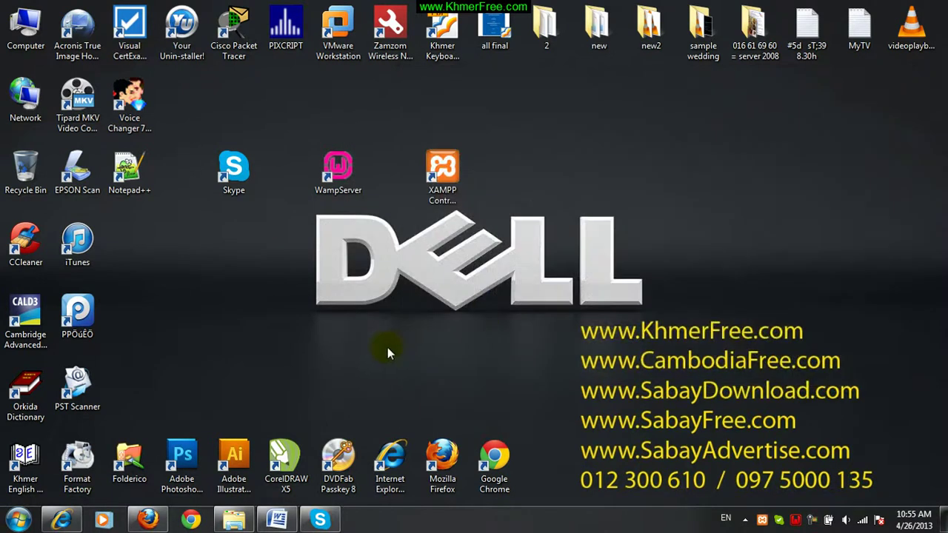